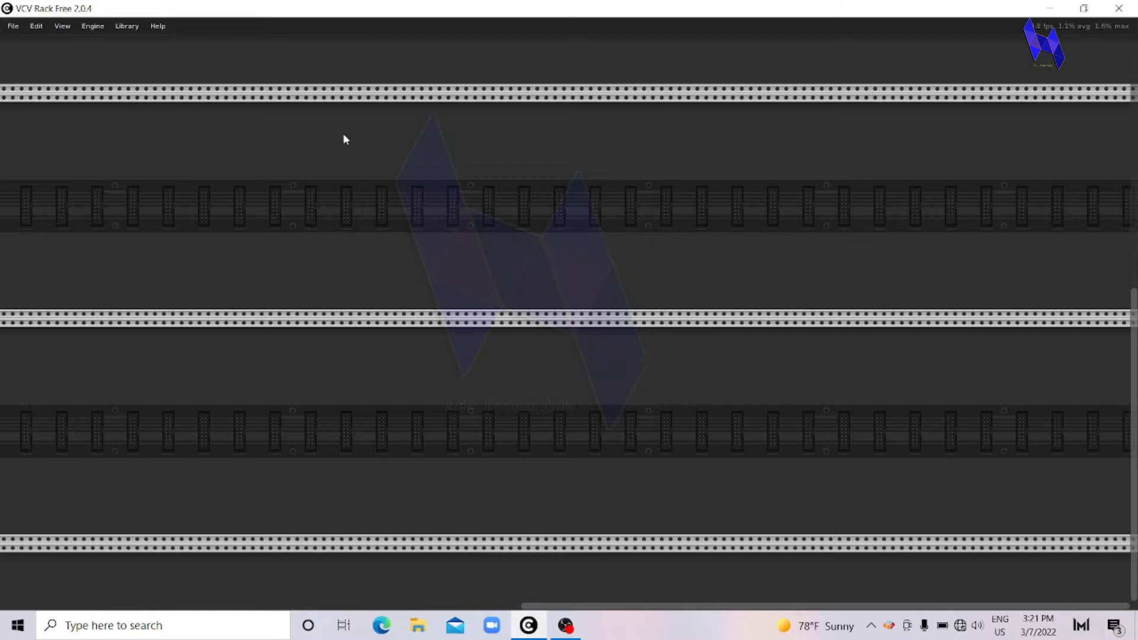
- Dismiss the CCleaner alert that covers part of the rack
scroll(359, 249, up, 10)
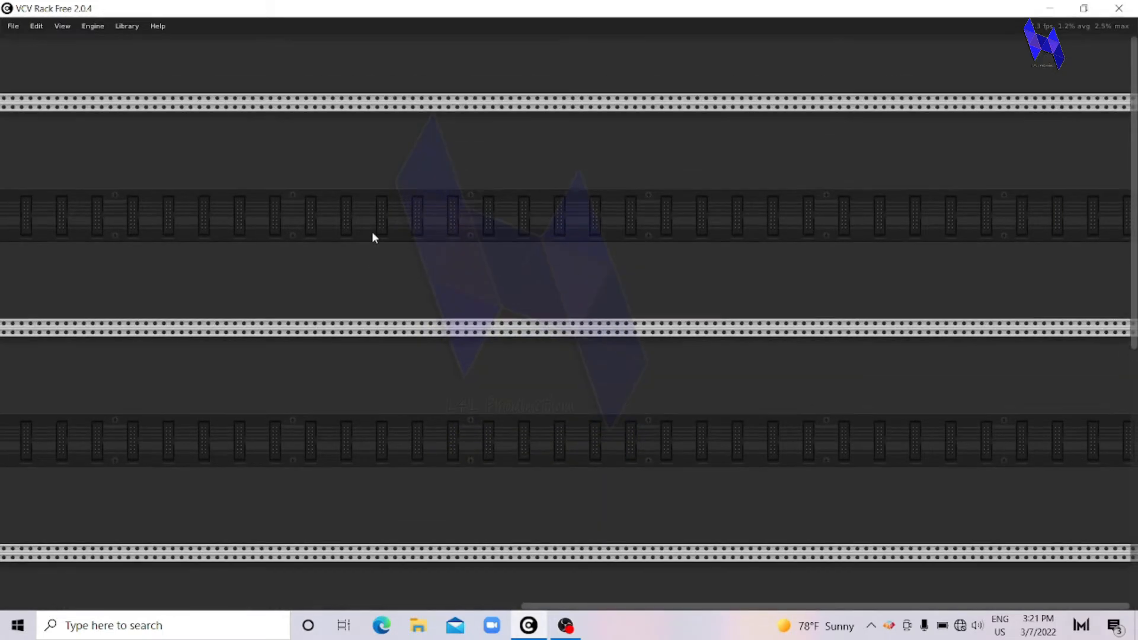
scroll(375, 228, down, 10)
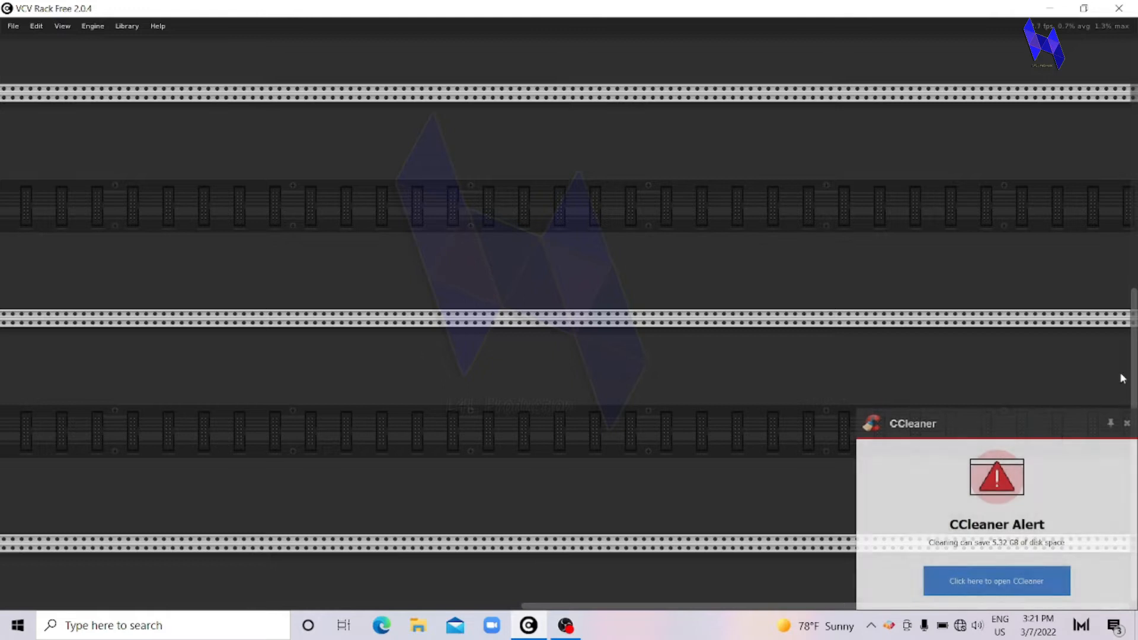
click(1127, 423)
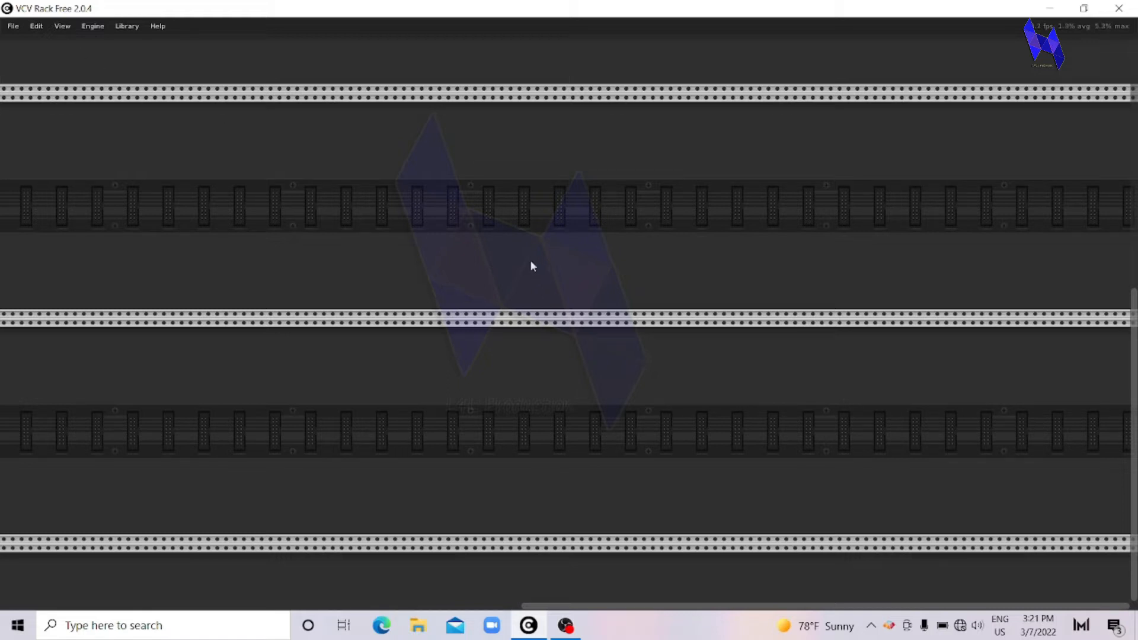
scroll(457, 274, up, 2)
scroll(458, 277, down, 1)
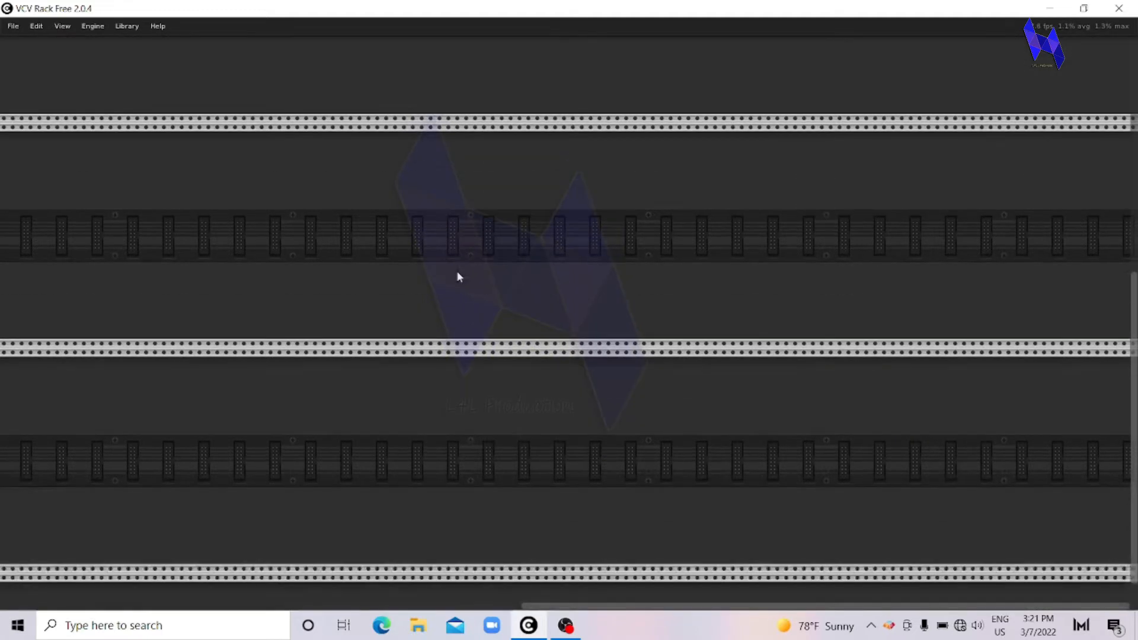
- Add the VCV Audio module to the empty rack and move it farther right along its row
right_click(418, 229)
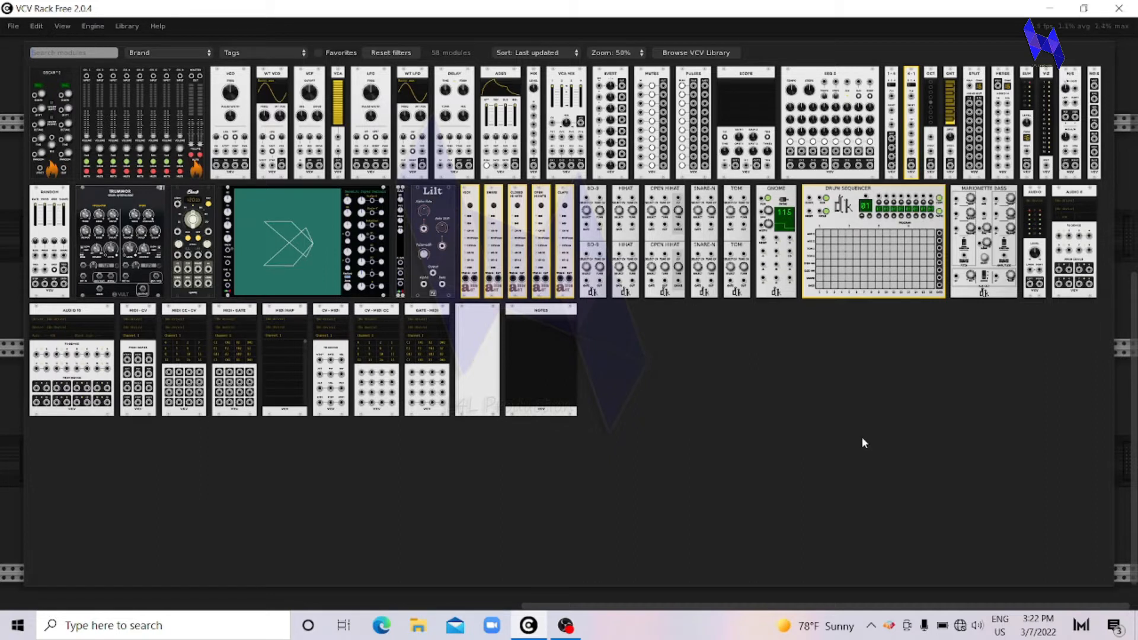
click(1032, 195)
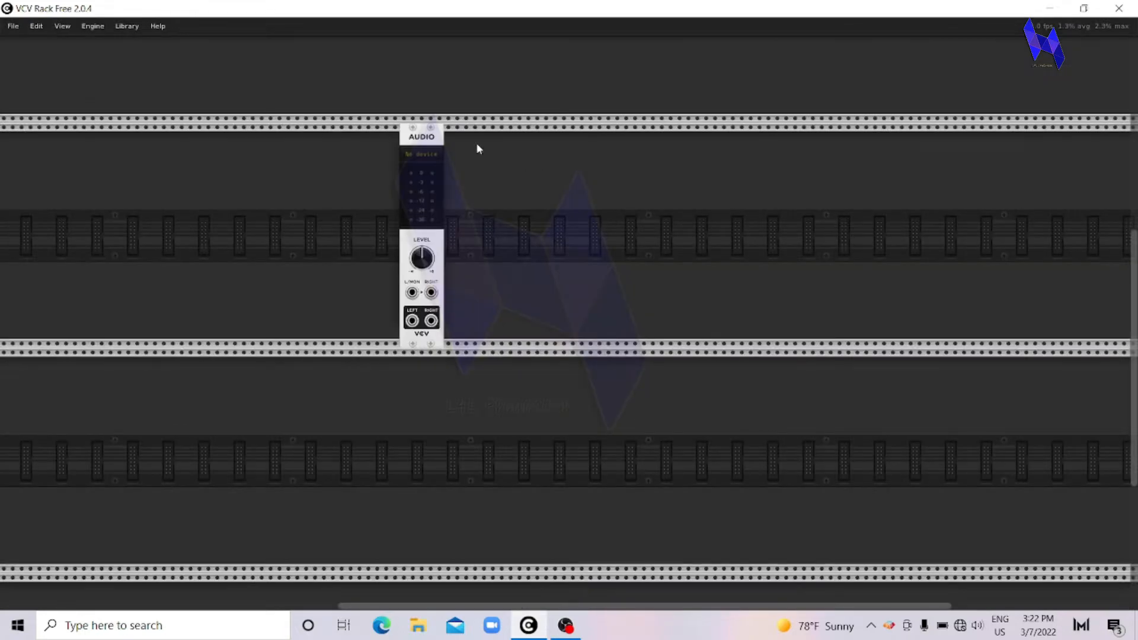
drag(422, 136, 734, 137)
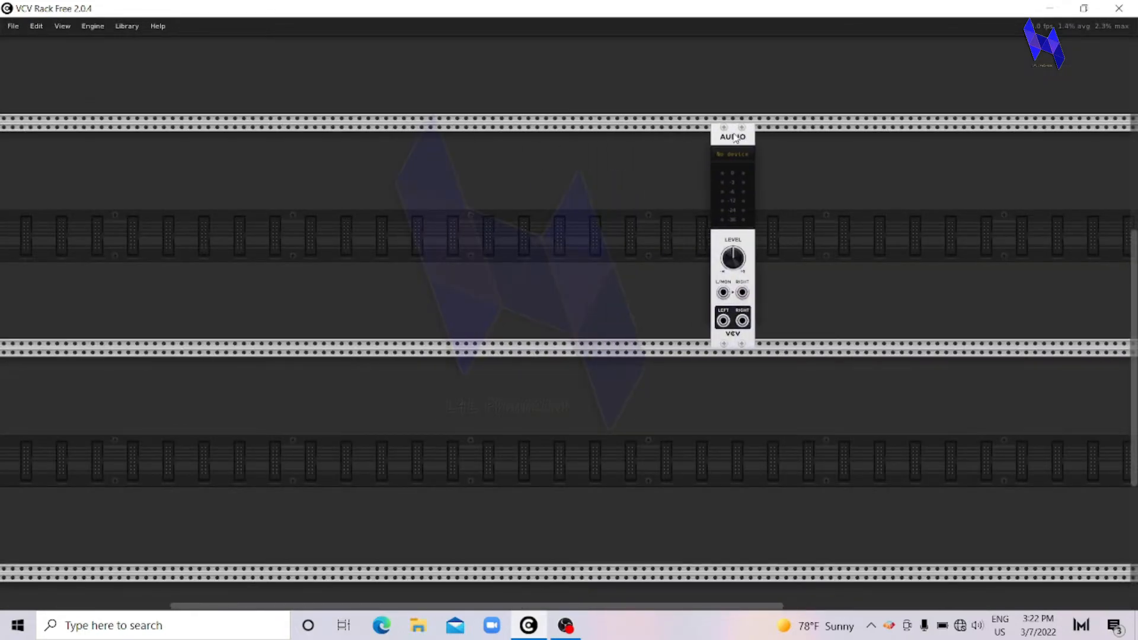
- Add a VCO module left of the Audio module and move the Audio module closer to it
right_click(399, 230)
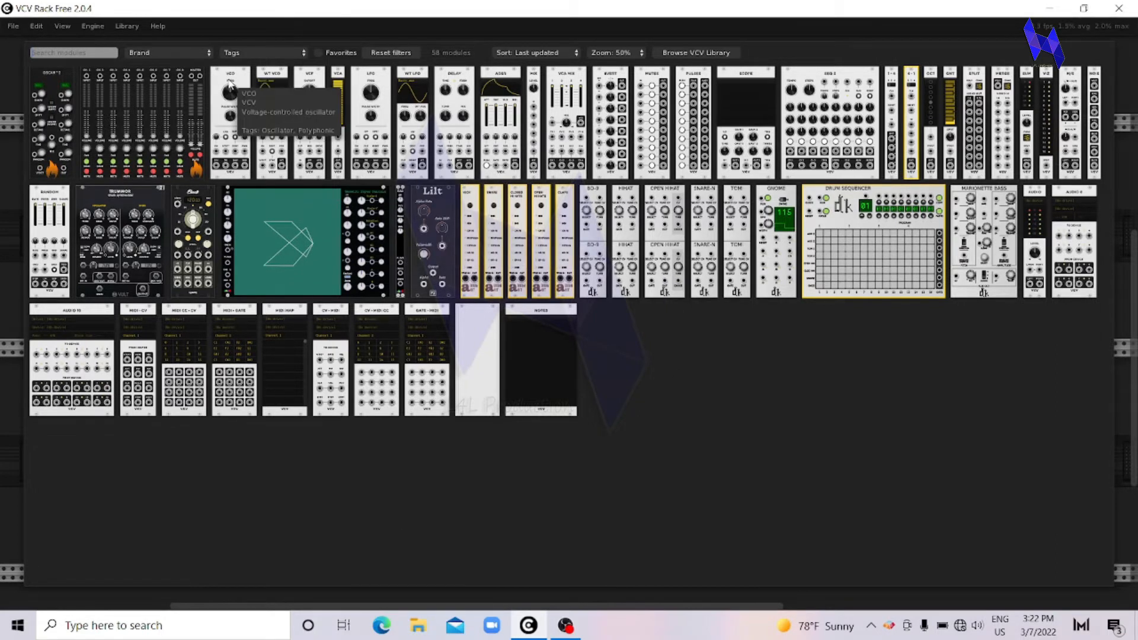
drag(230, 85, 543, 140)
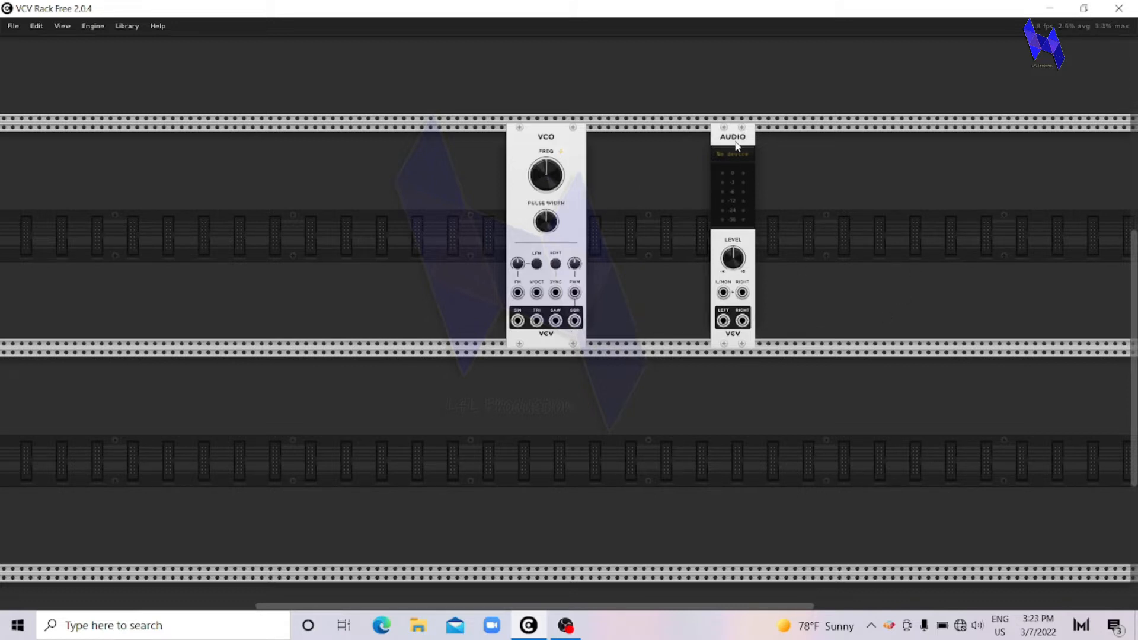
drag(735, 143, 682, 142)
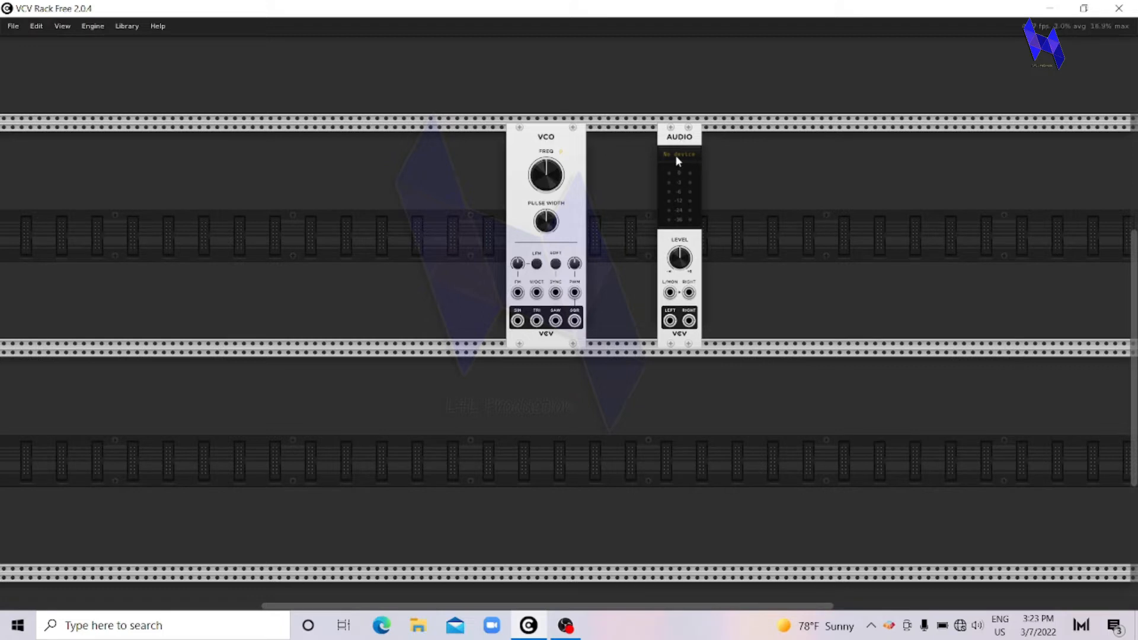
- Set the Audio module's device to Speakers (Realtek(R) Audio) (1-2 out) and move the module a little farther from the VCO
click(677, 158)
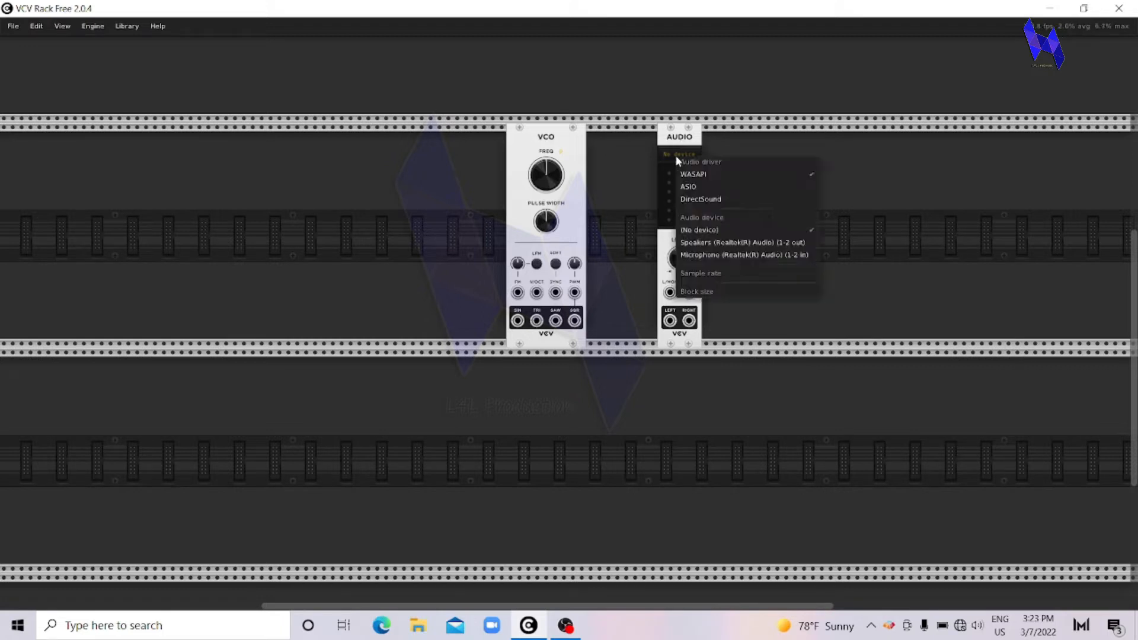
click(768, 243)
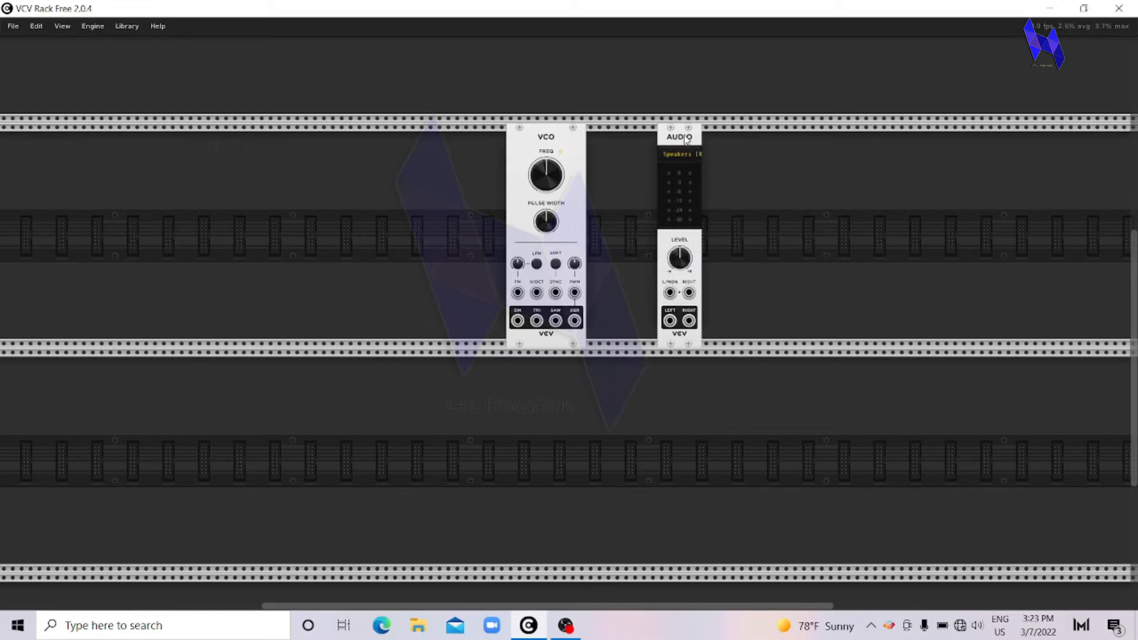
drag(686, 138, 695, 138)
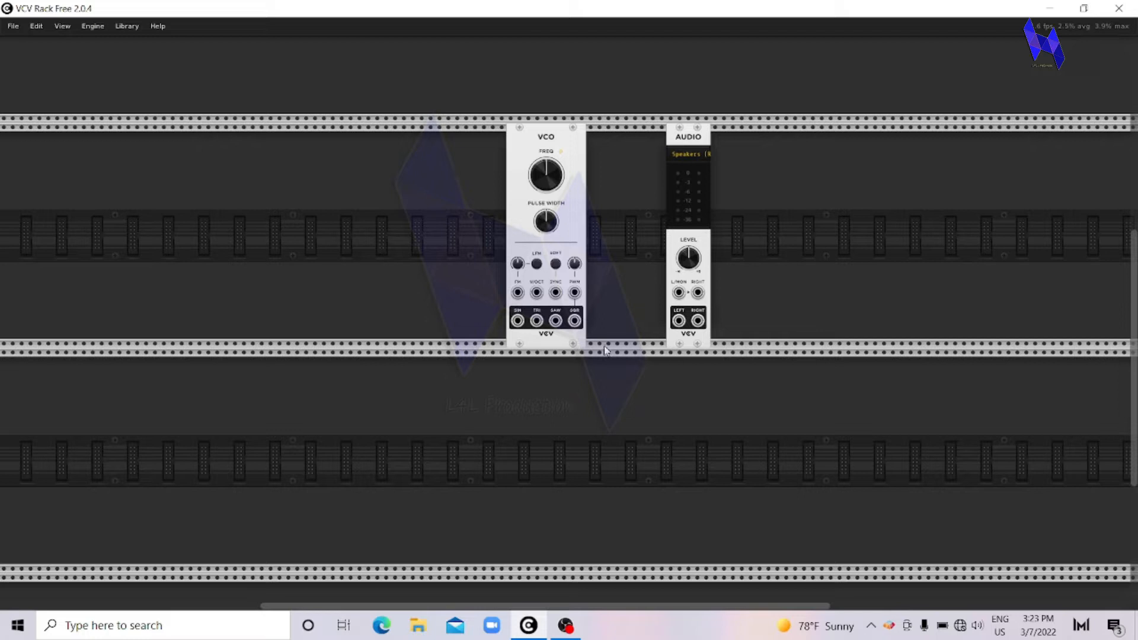
drag(700, 145, 726, 145)
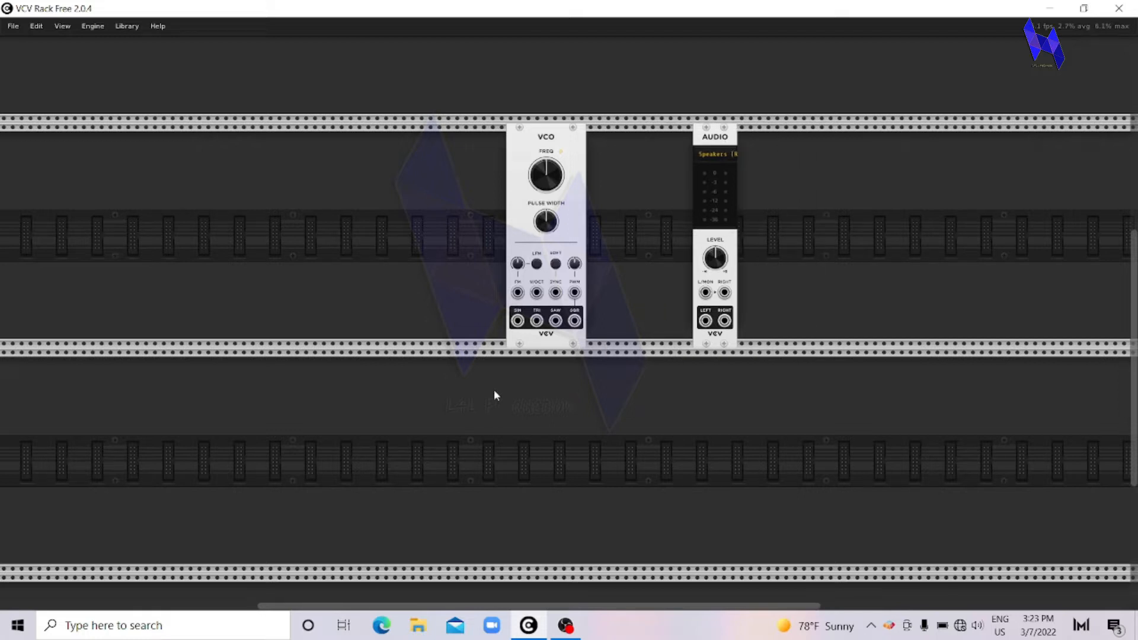
- Test the VCO's sine output through the Audio module's L/MON input at a varied level and unplug the cable
drag(518, 321, 715, 292)
drag(517, 320, 466, 495)
drag(726, 264, 726, 279)
drag(518, 321, 528, 385)
drag(724, 255, 724, 229)
- Add a MIDI-CV module to the rack, left of the VCO
right_click(272, 209)
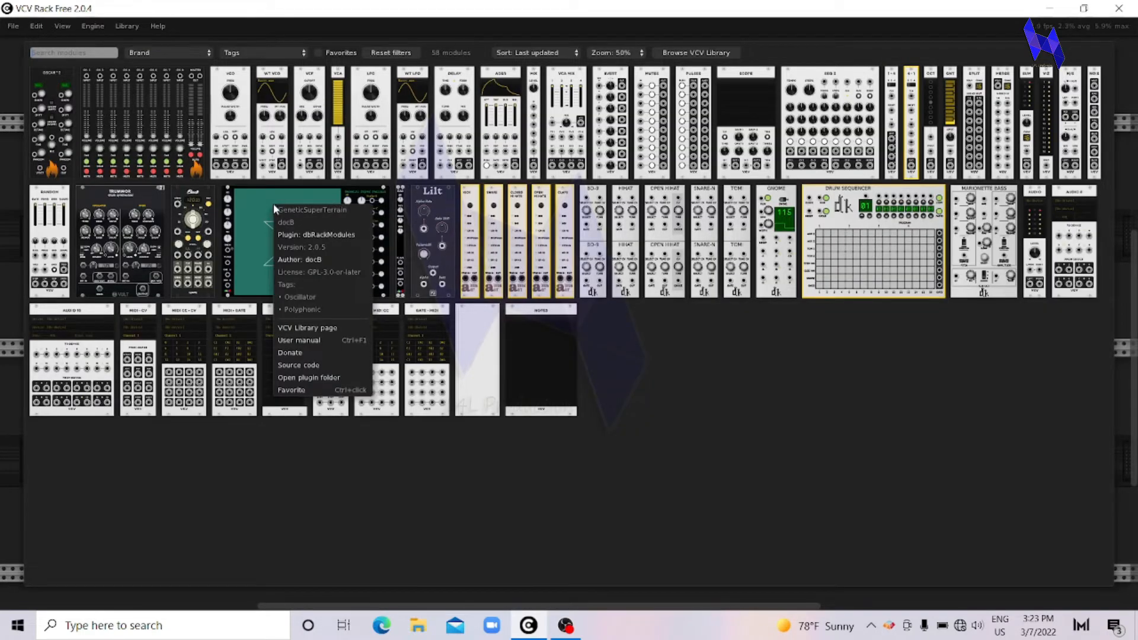
click(1015, 569)
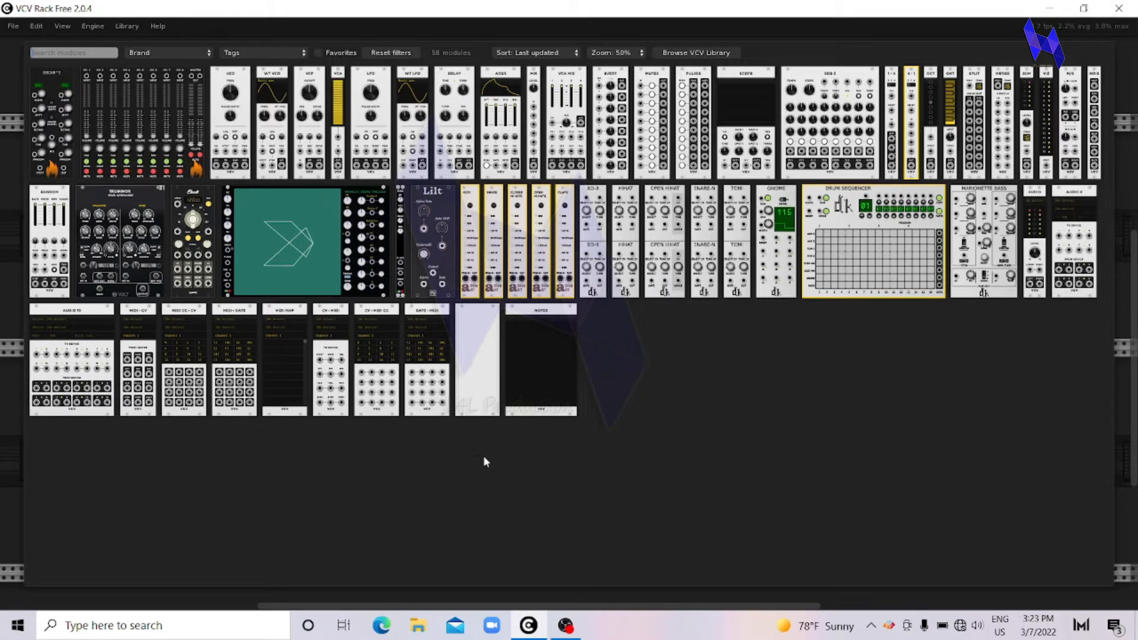
click(133, 321)
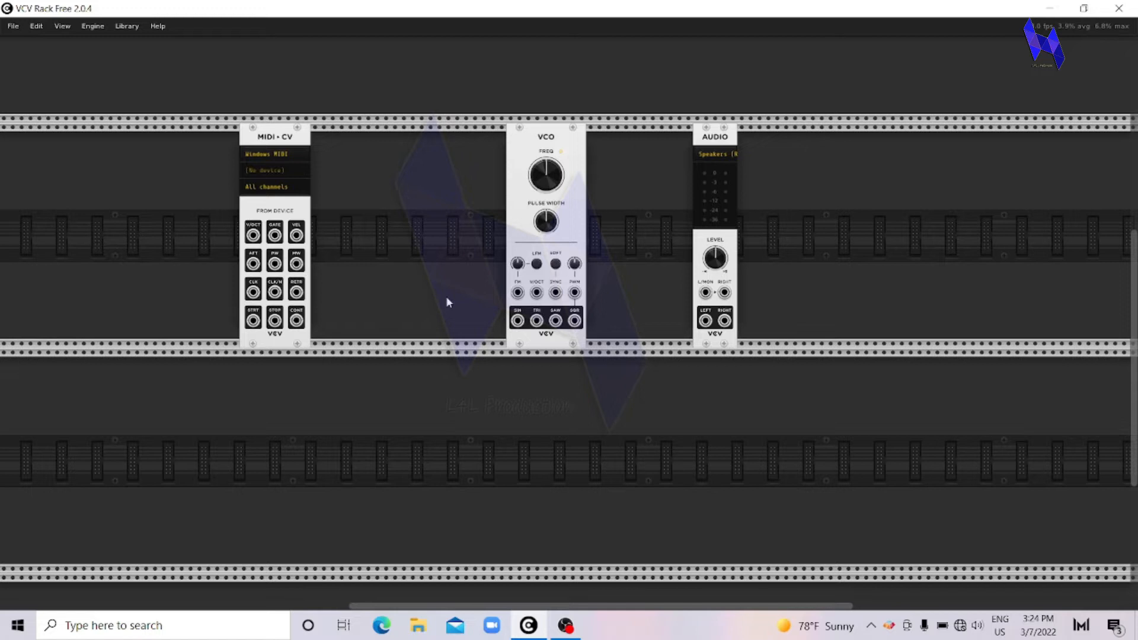
- Patch the VCO's sine output to the Audio L/MON input and the MIDI-CV V/OCT output to the VCO's V/OCT input
mouse_move(519, 324)
mouse_down()
mouse_move(657, 392)
mouse_move(686, 356)
mouse_move(715, 270)
mouse_move(715, 296)
mouse_move(715, 245)
mouse_up()
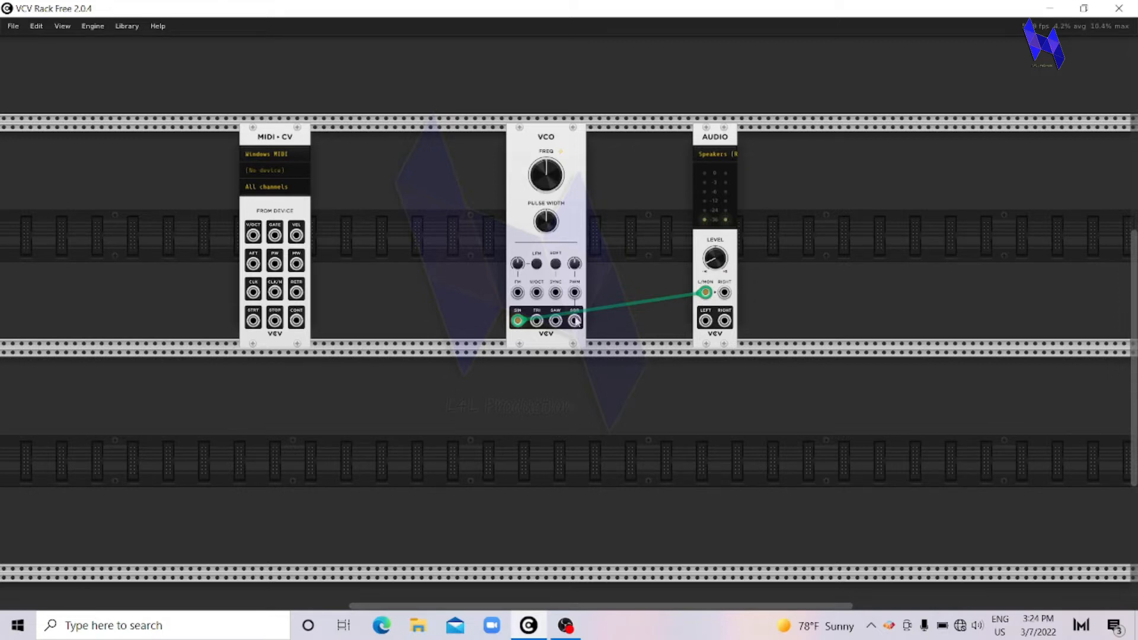
drag(252, 235, 536, 292)
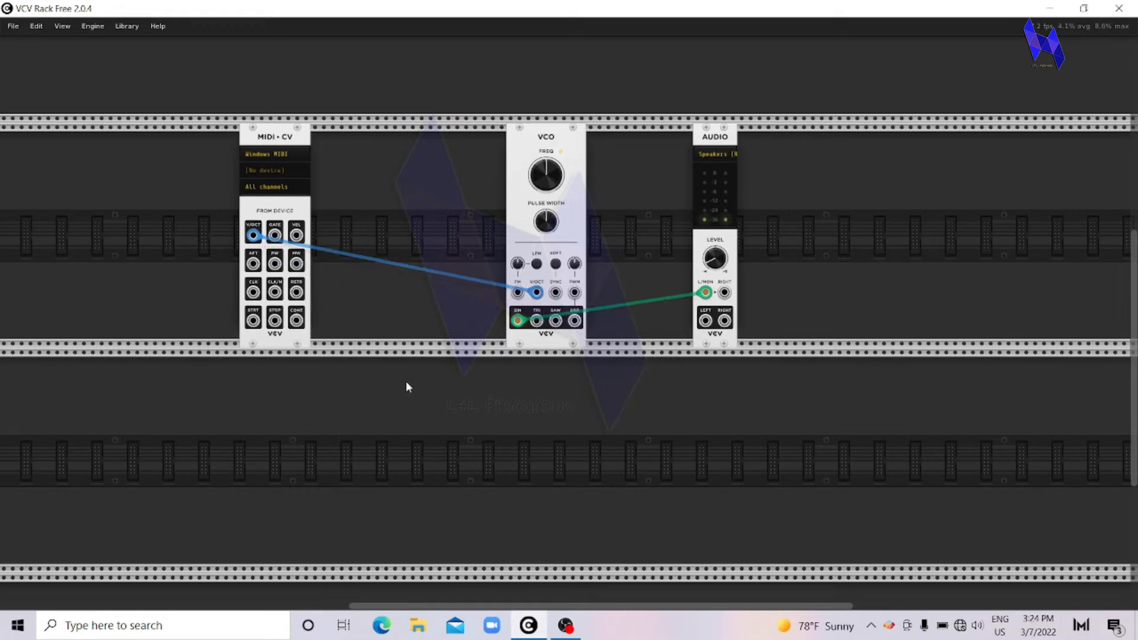
- Move the Audio module closer to the VCO and set the MIDI-CV driver to Computer keyboard/mouse
click(274, 156)
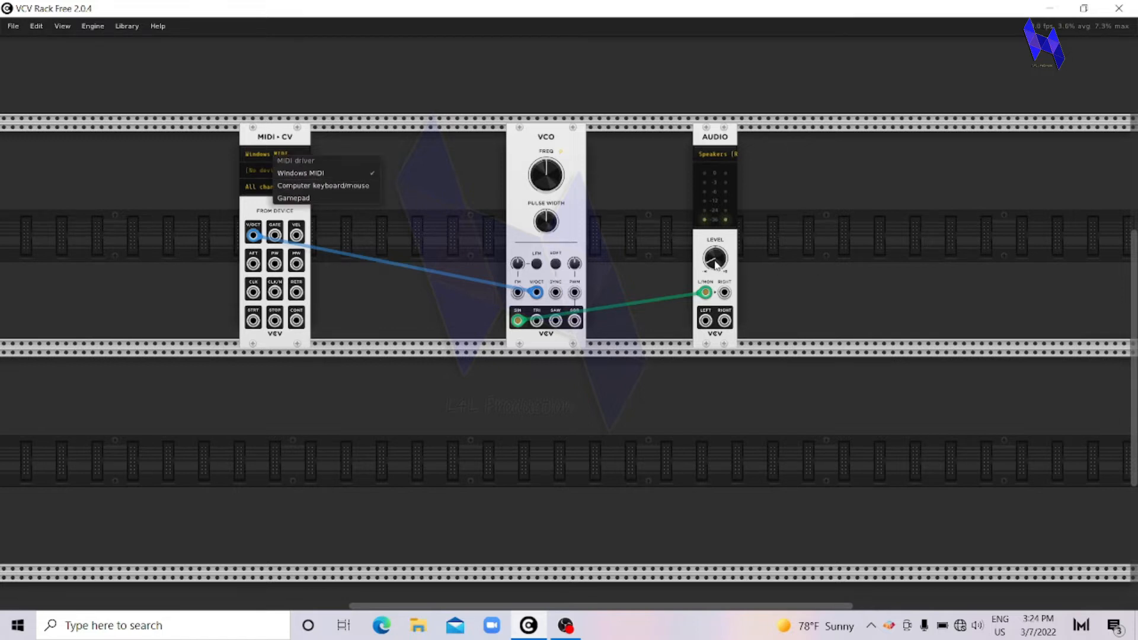
click(773, 365)
drag(704, 268, 629, 227)
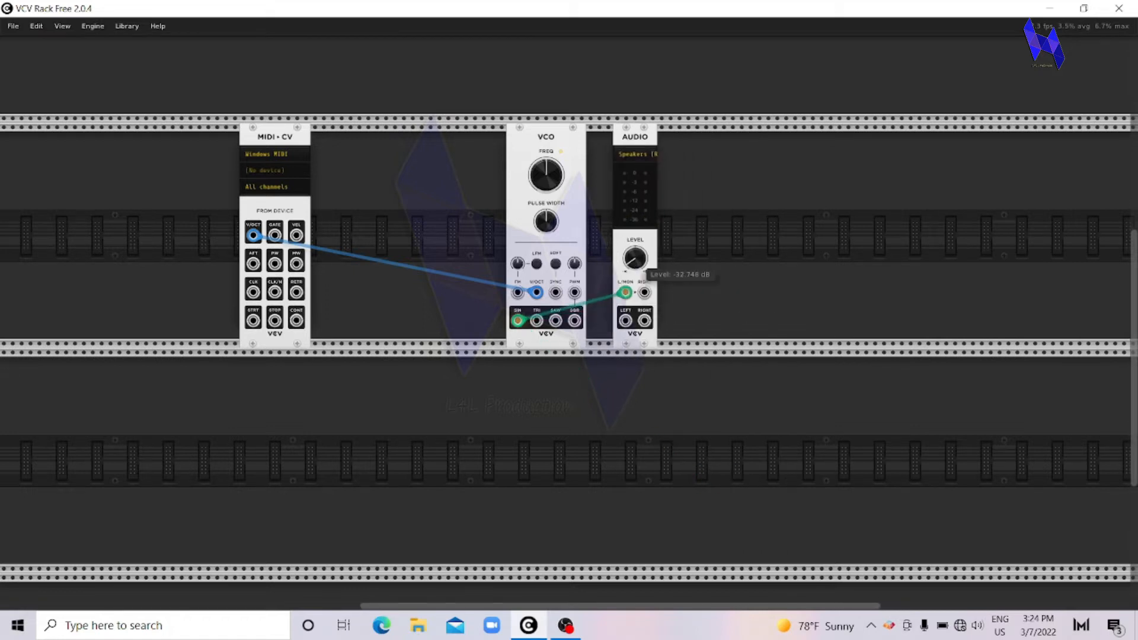
click(275, 154)
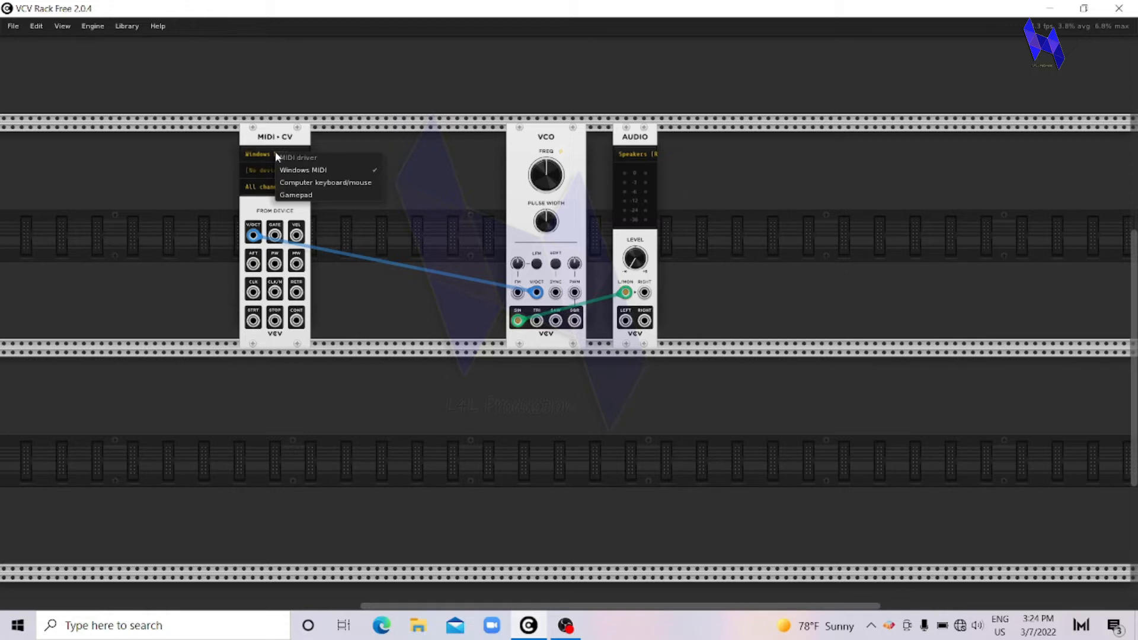
click(301, 183)
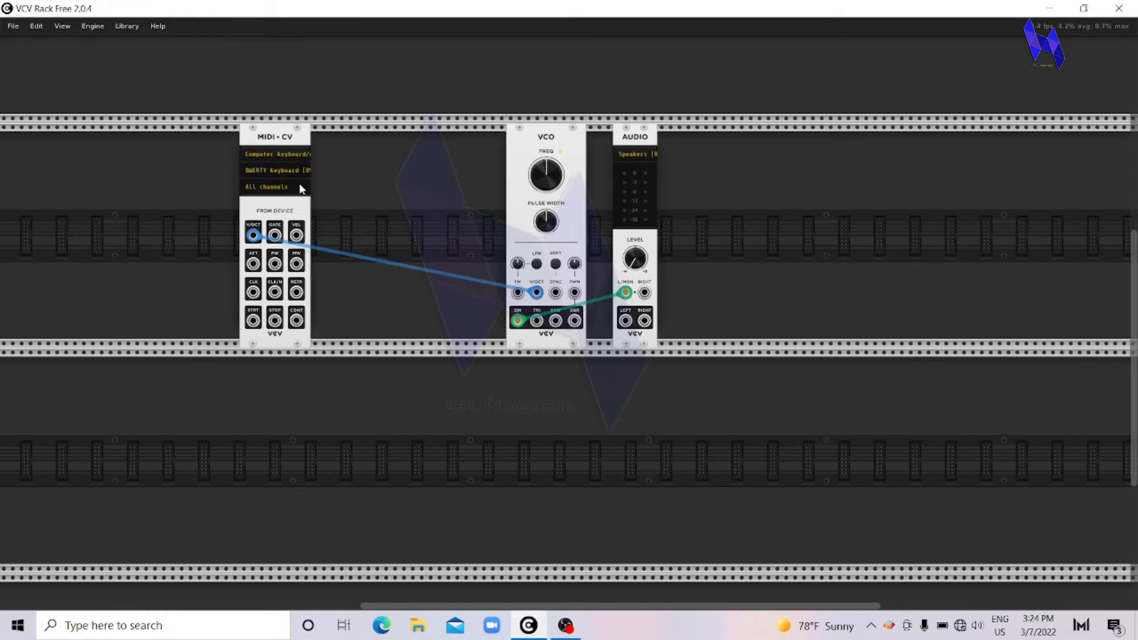
- Adjust the Audio module's level and unplug the cables at its L/MON input and the VCO's V/OCT input
mouse_move(631, 248)
mouse_down()
mouse_move(632, 272)
mouse_move(636, 263)
mouse_up()
drag(625, 293, 449, 387)
drag(536, 292, 384, 335)
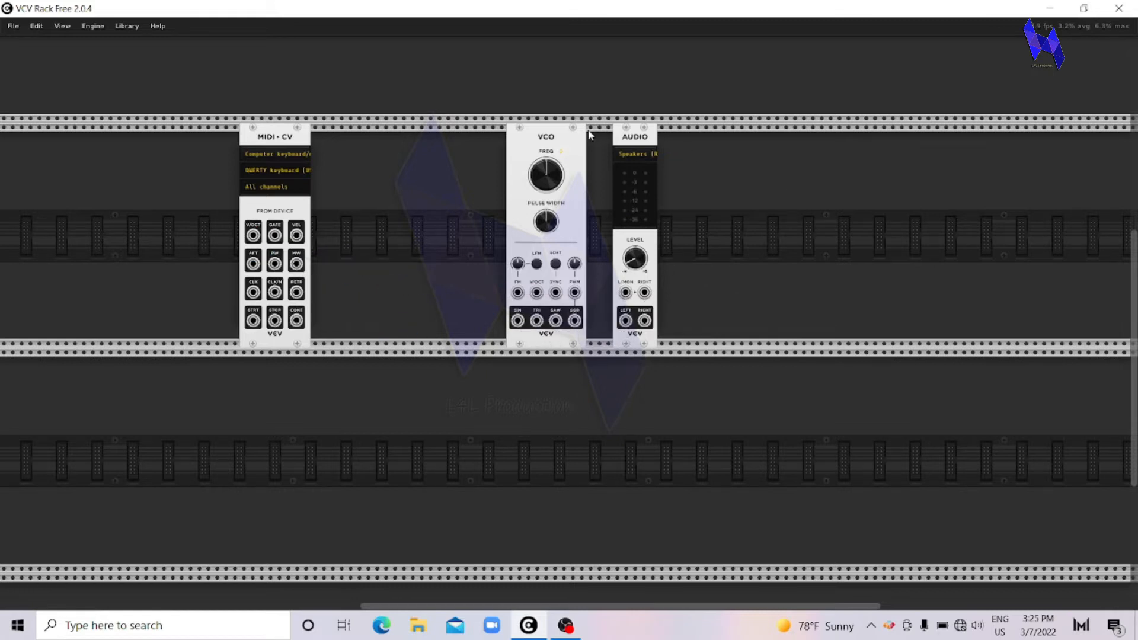
- Move the VCO directly beside the MIDI-CV module and shift the Audio module right to make room between them
drag(526, 142, 332, 143)
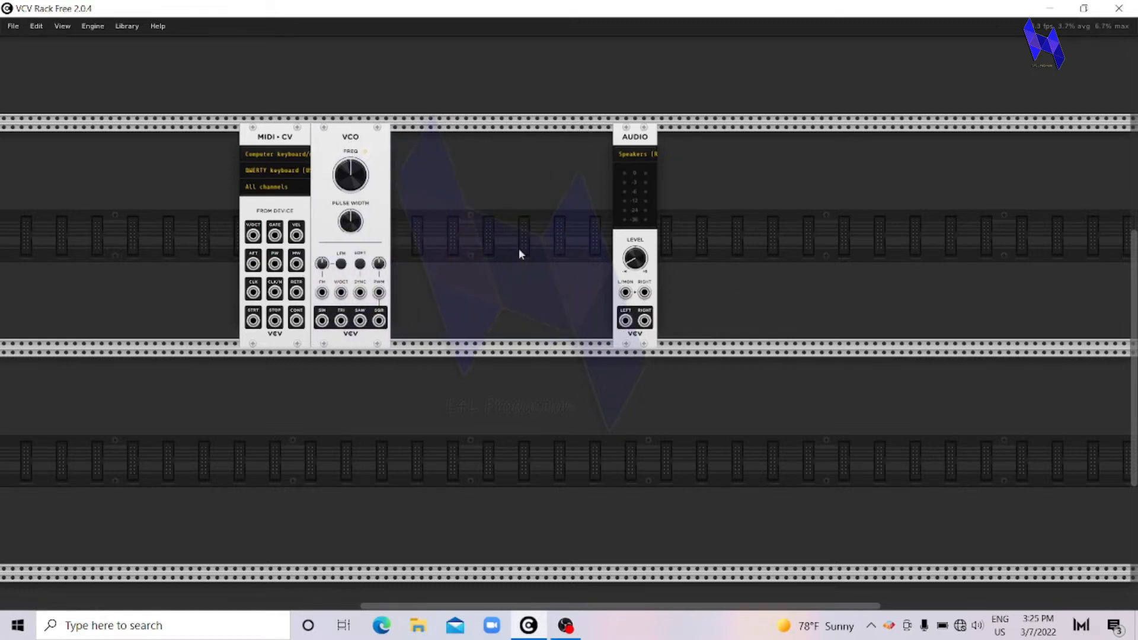
drag(637, 140, 689, 140)
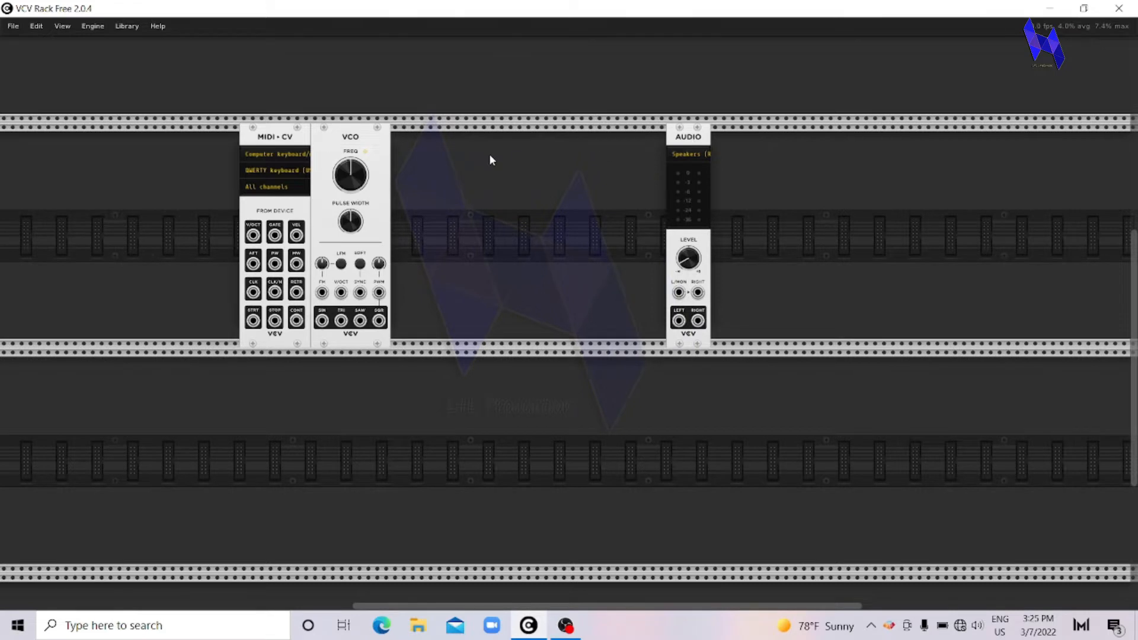
- Add an ADSR module directly beside the VCO and a VCA MIX module between the ADSR and Audio modules
right_click(489, 154)
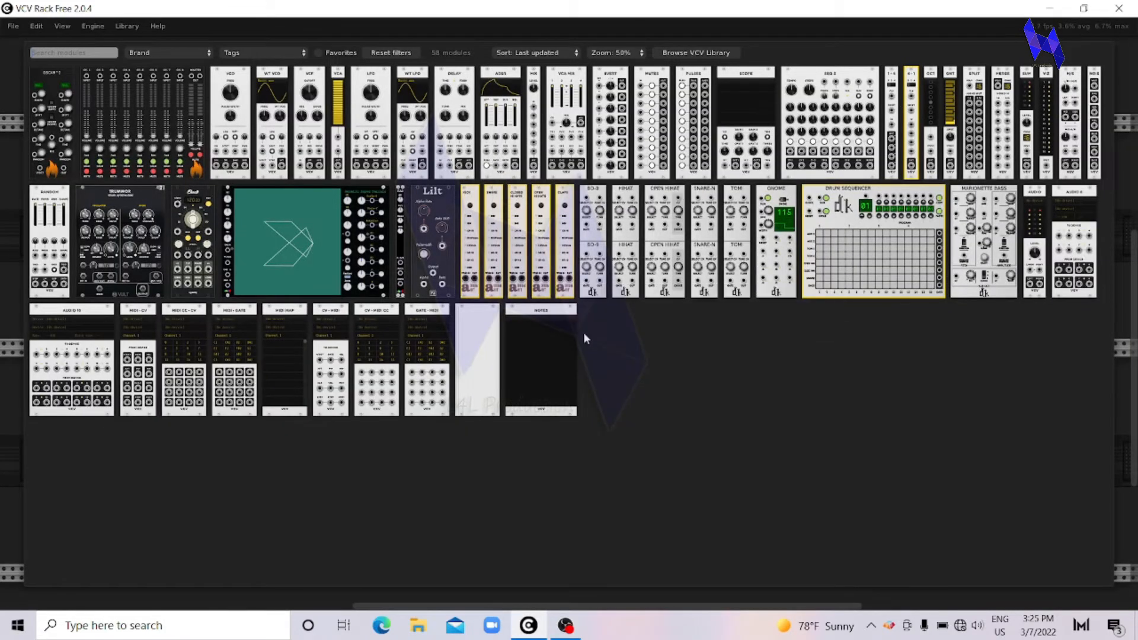
click(488, 73)
drag(499, 145, 439, 126)
right_click(541, 166)
click(566, 80)
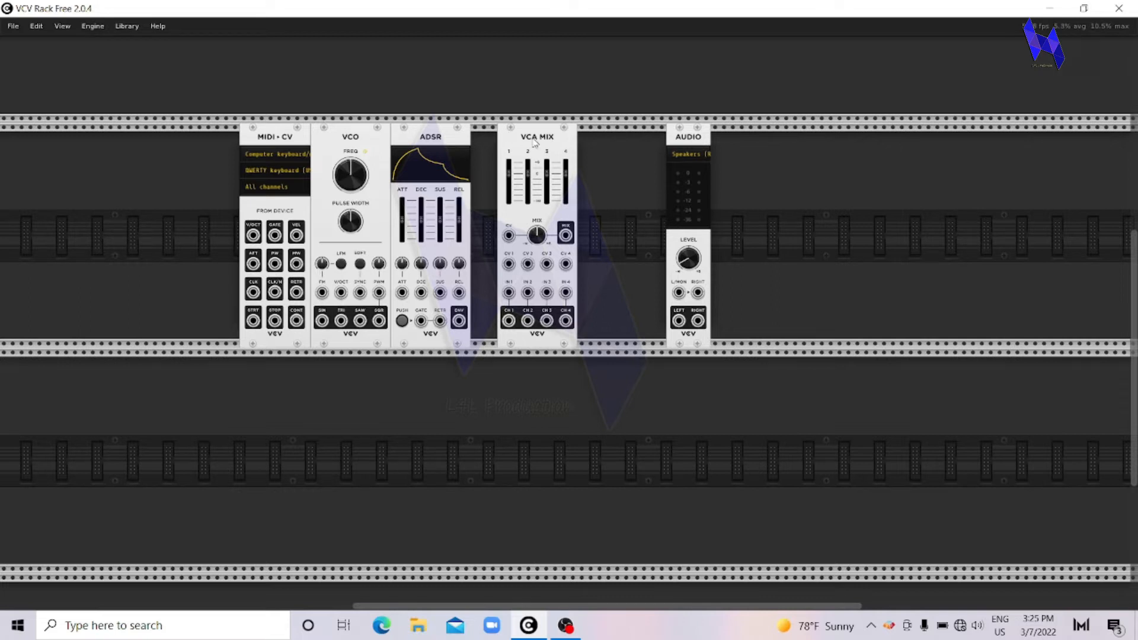
- Patch the VCA MIX's mix output to both the L/MON and right inputs of the Audio module
drag(679, 292, 566, 236)
drag(698, 293, 566, 235)
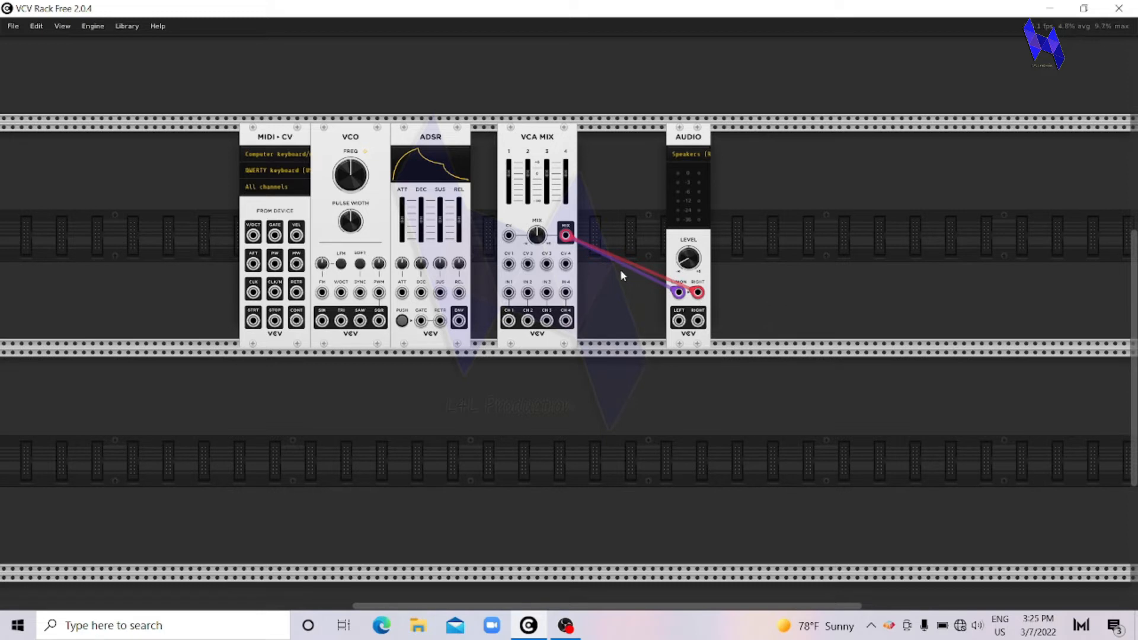
- Patch the VCO's sine output to VCA MIX input 1 and lower the channel 1 level slider slightly
drag(322, 320, 503, 317)
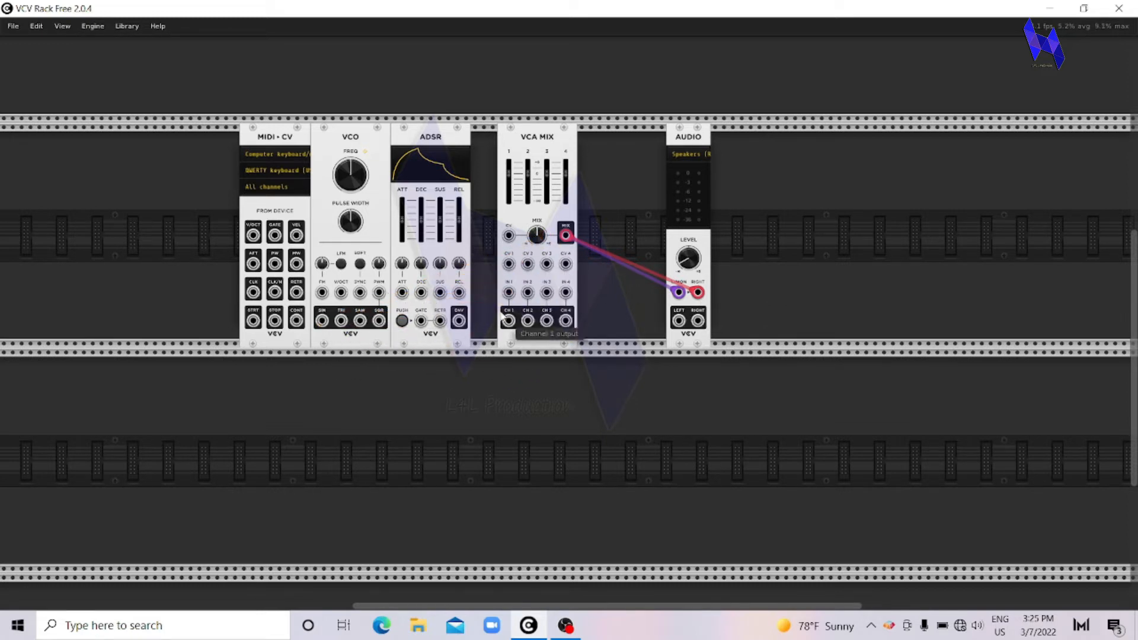
drag(321, 320, 509, 293)
drag(508, 176, 509, 185)
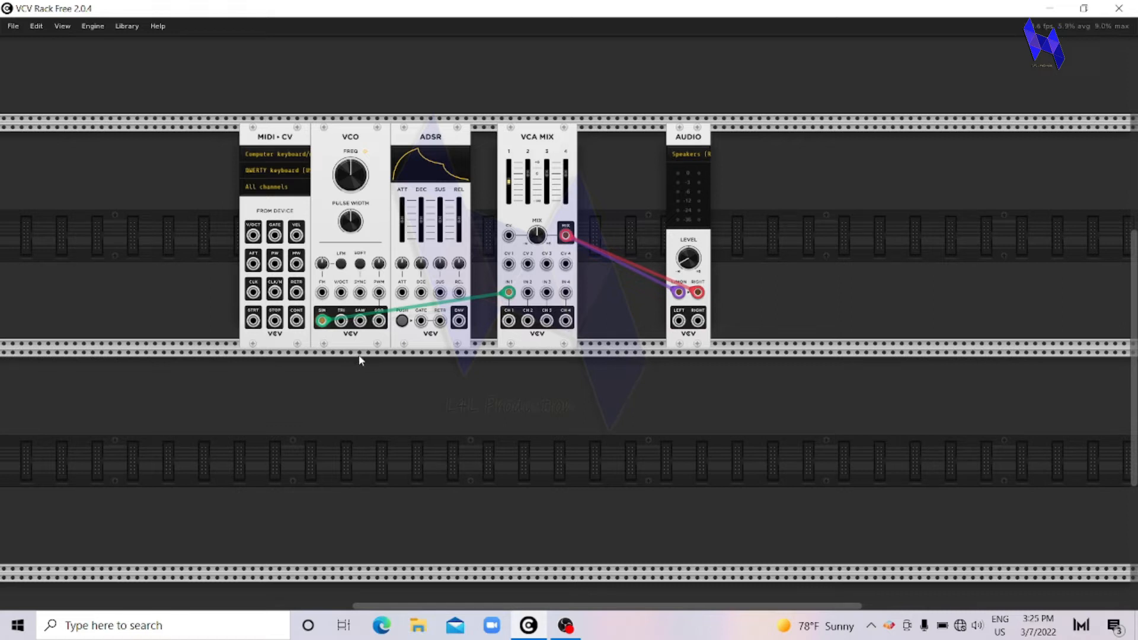
- Patch MIDI-CV V/OCT to the VCO's V/OCT, MIDI-CV gate to the ADSR's gate, and the ADSR envelope to VCA MIX CV 1
drag(253, 236, 341, 292)
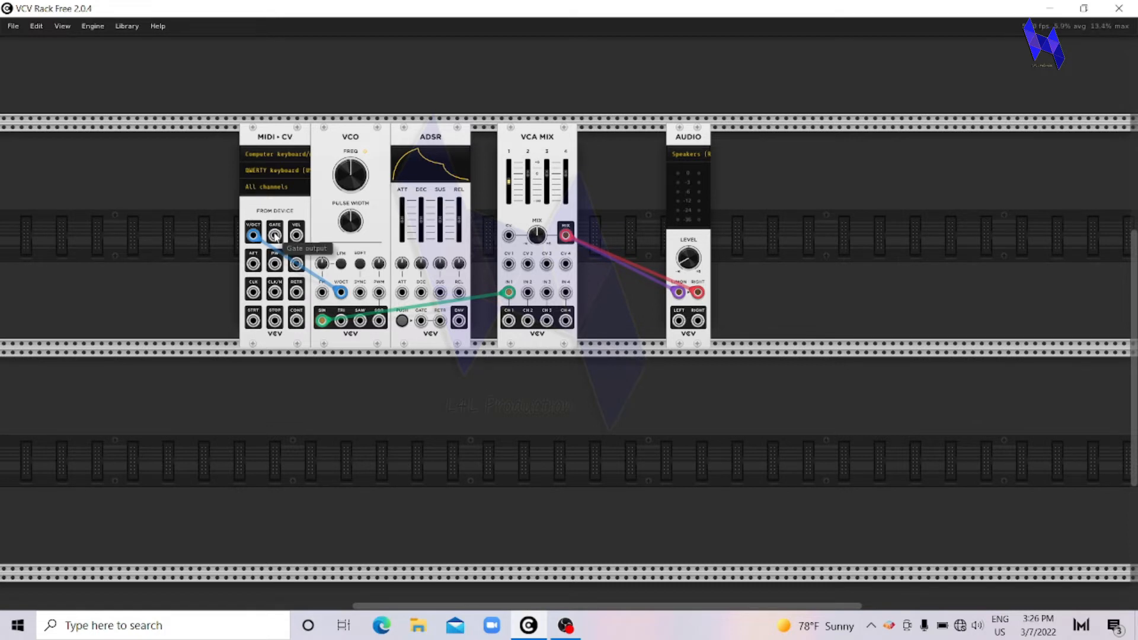
drag(274, 236, 421, 320)
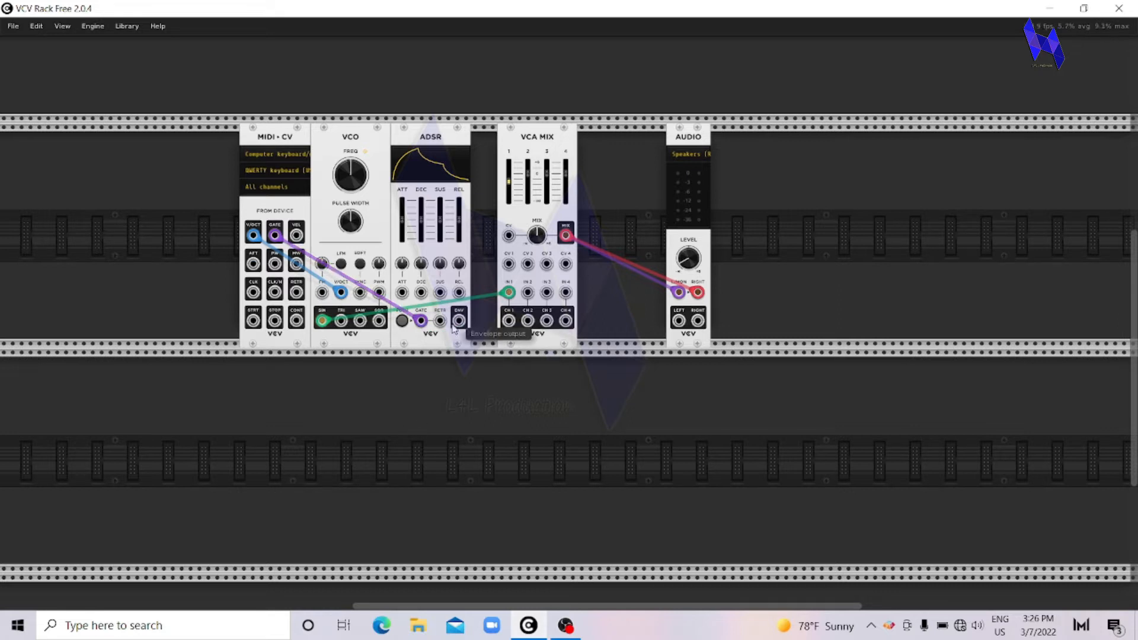
drag(459, 321, 510, 264)
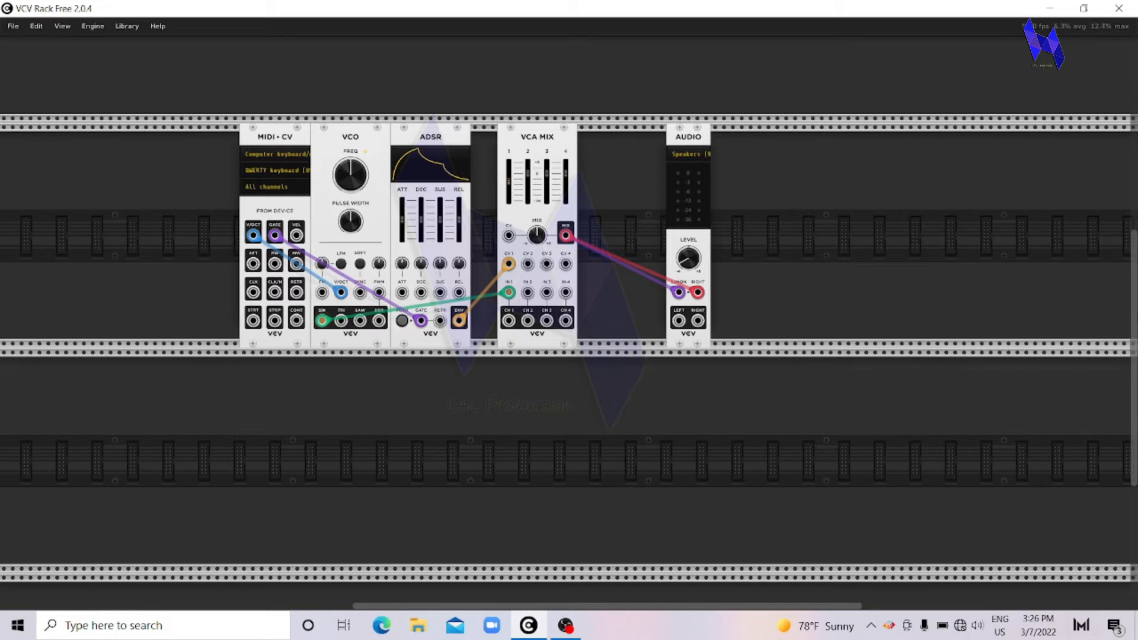
- Shape a short, plucky envelope by lowering the ADSR's attack, sustain and release sliders to minimum
drag(409, 224, 409, 250)
drag(459, 218, 459, 248)
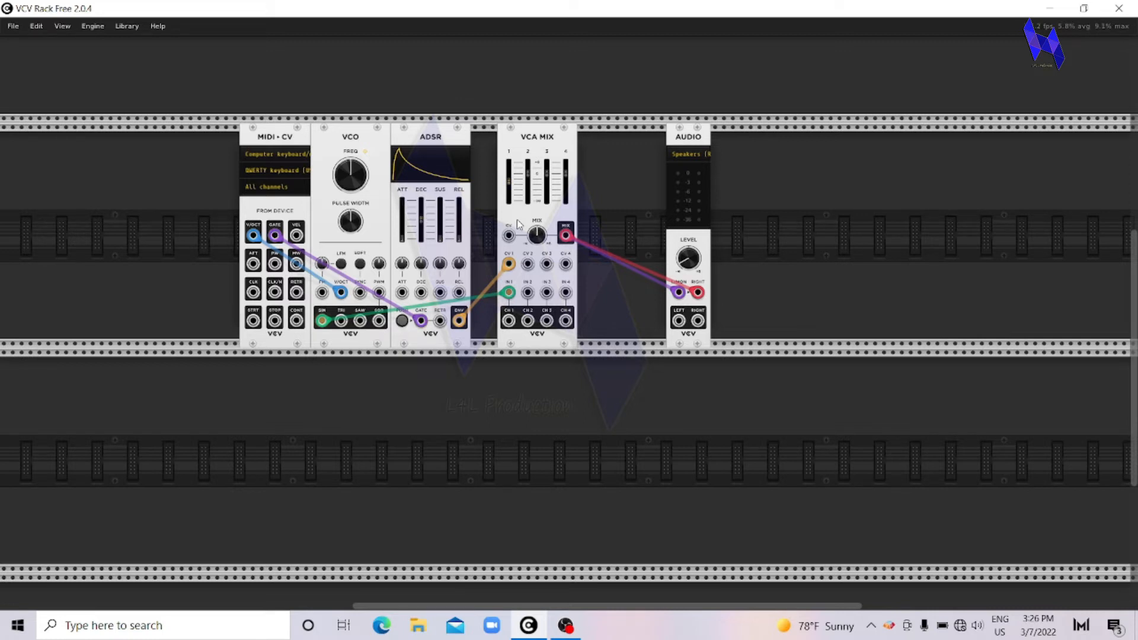
- Raise the Audio module's output level to about the middle and set the VCO frequency to 440 Hz
mouse_move(686, 256)
drag(686, 256, 687, 249)
mouse_move(350, 186)
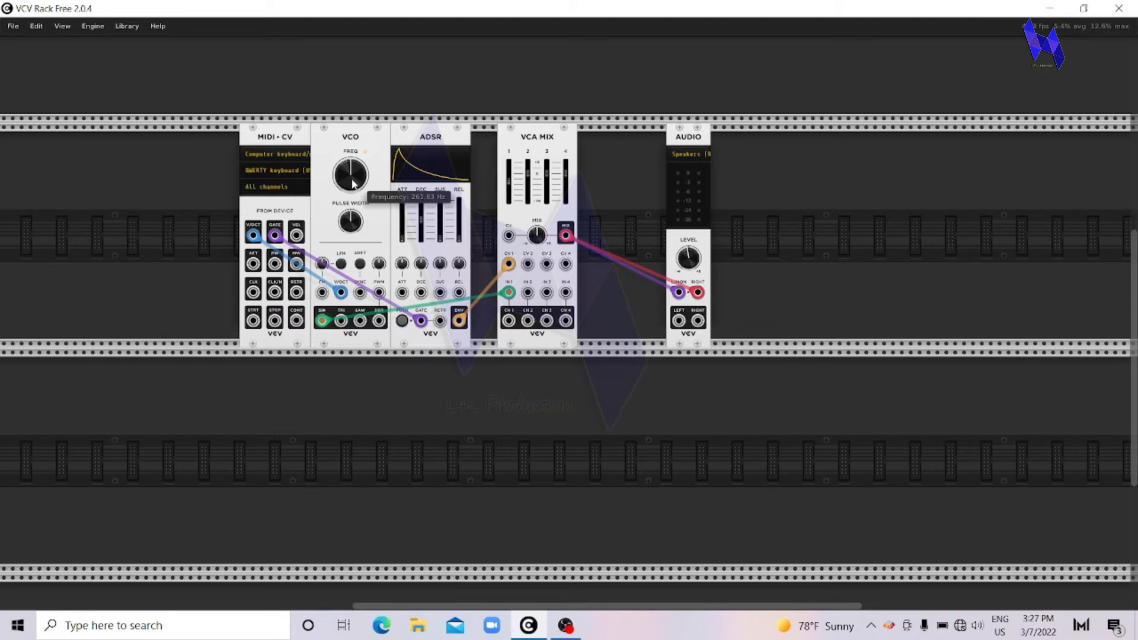
right_click(352, 184)
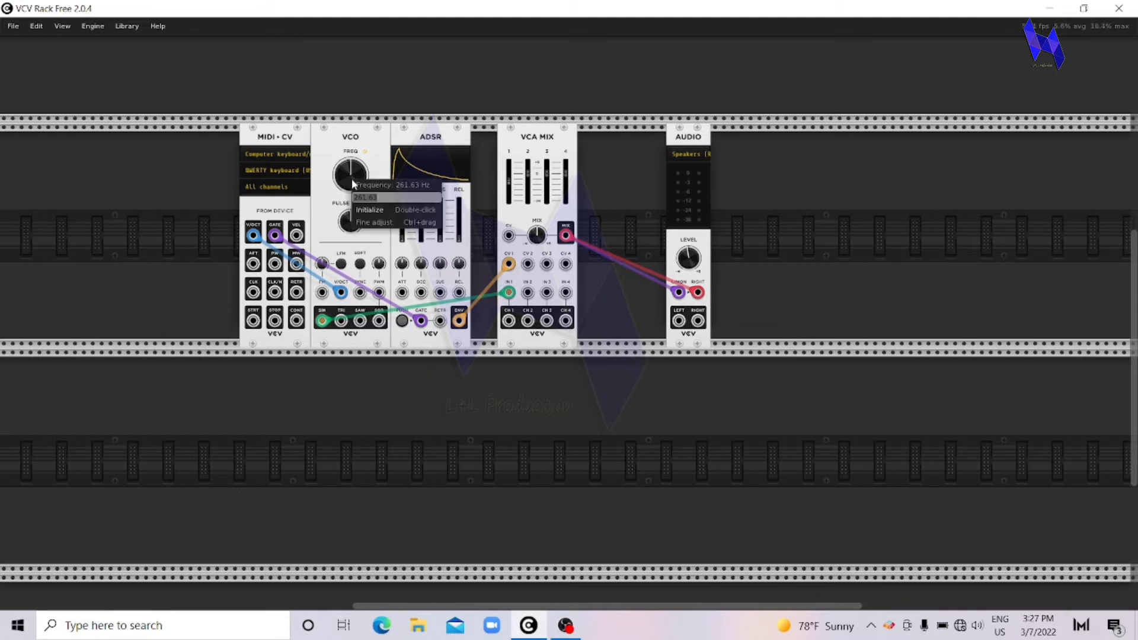
text(440)
key(Return)
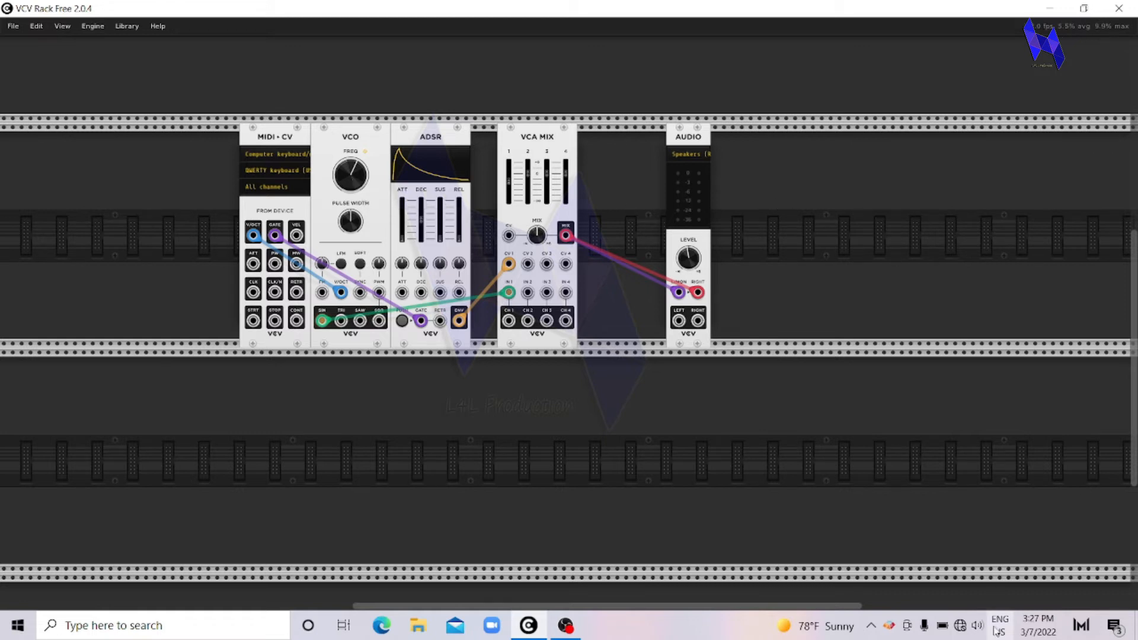
- Connect the computer to the secured L4l Wi-Fi network
click(960, 625)
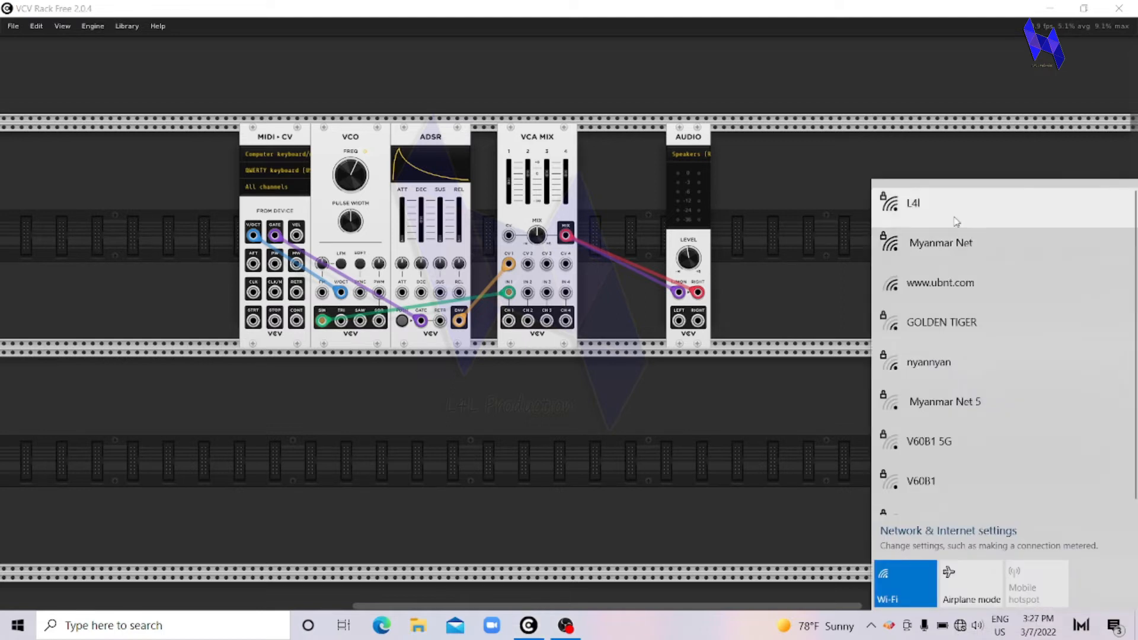
click(913, 202)
click(1072, 270)
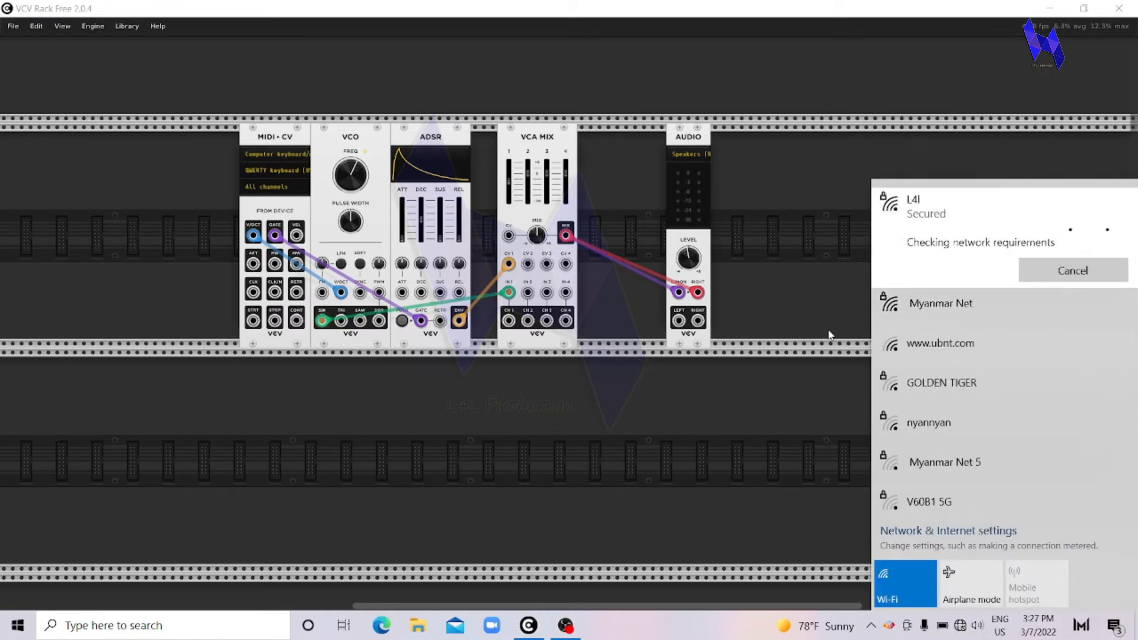
click(799, 293)
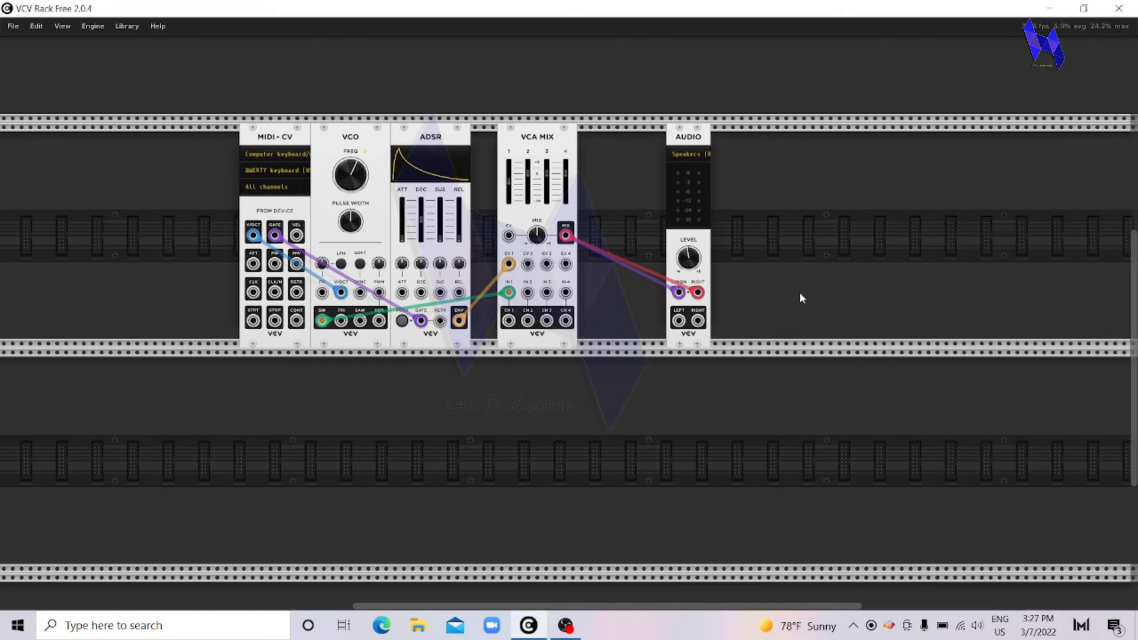
- Open the online VCV Library in the web browser
right_click(303, 122)
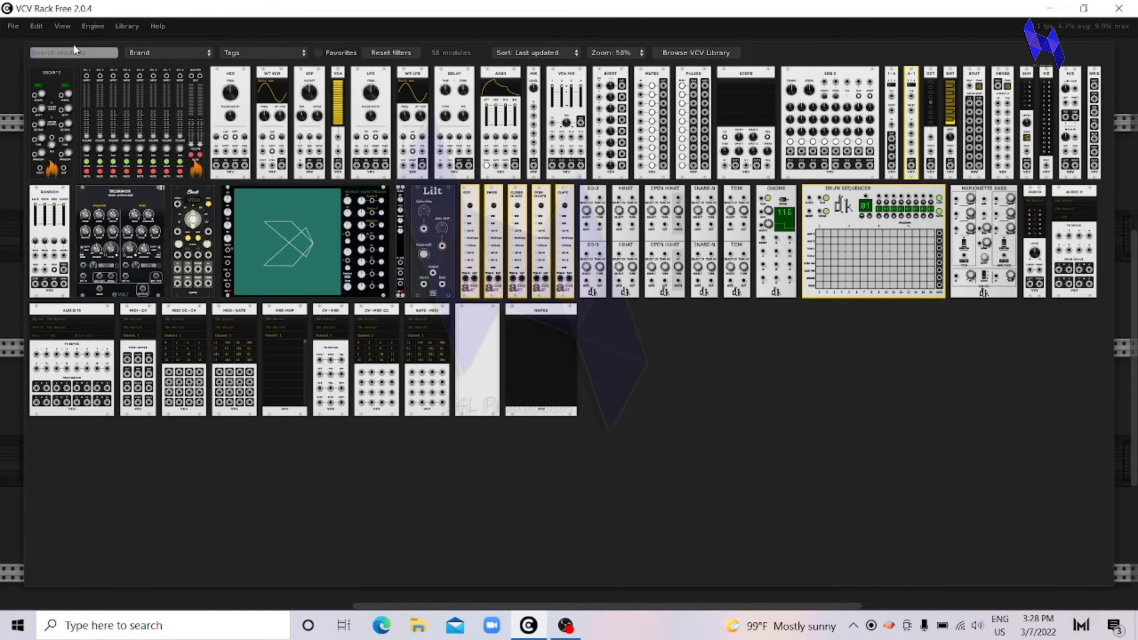
click(128, 28)
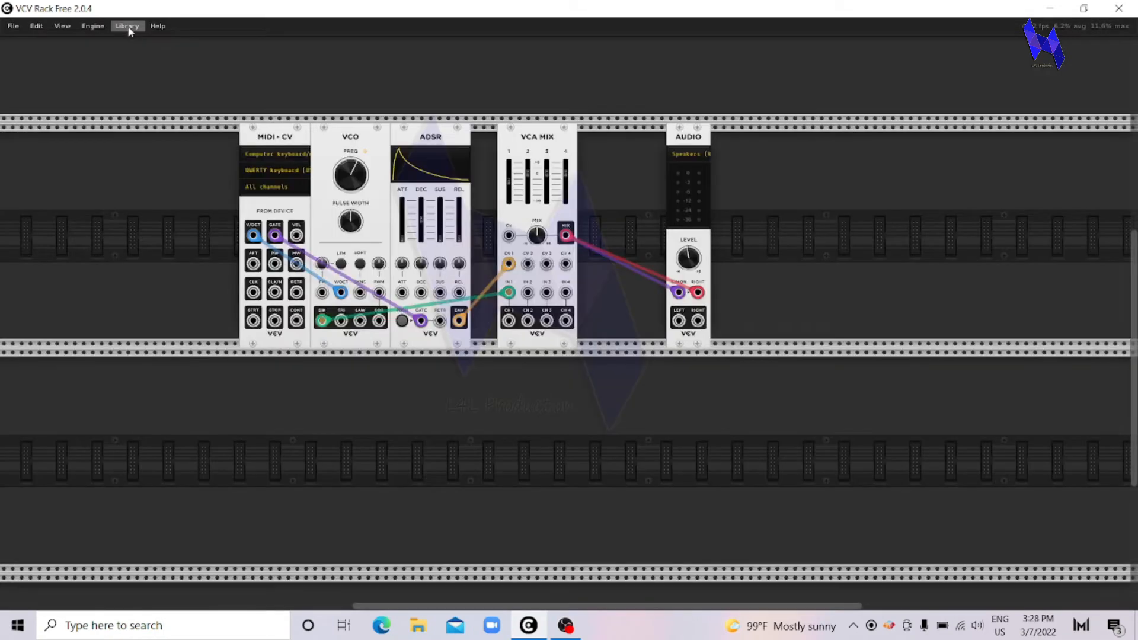
click(128, 28)
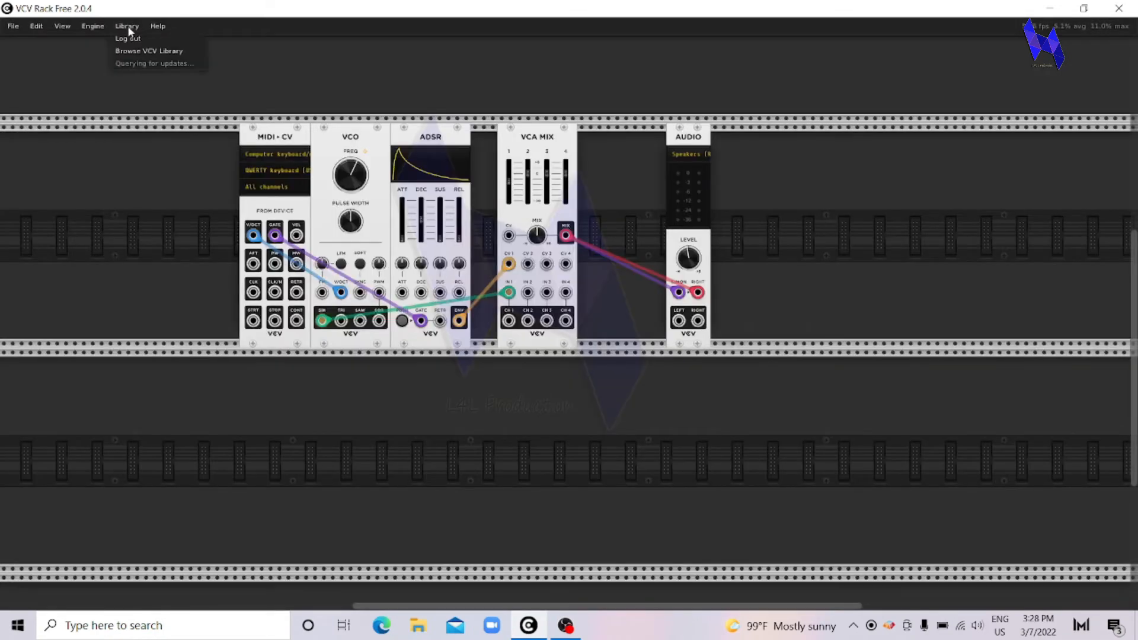
click(149, 53)
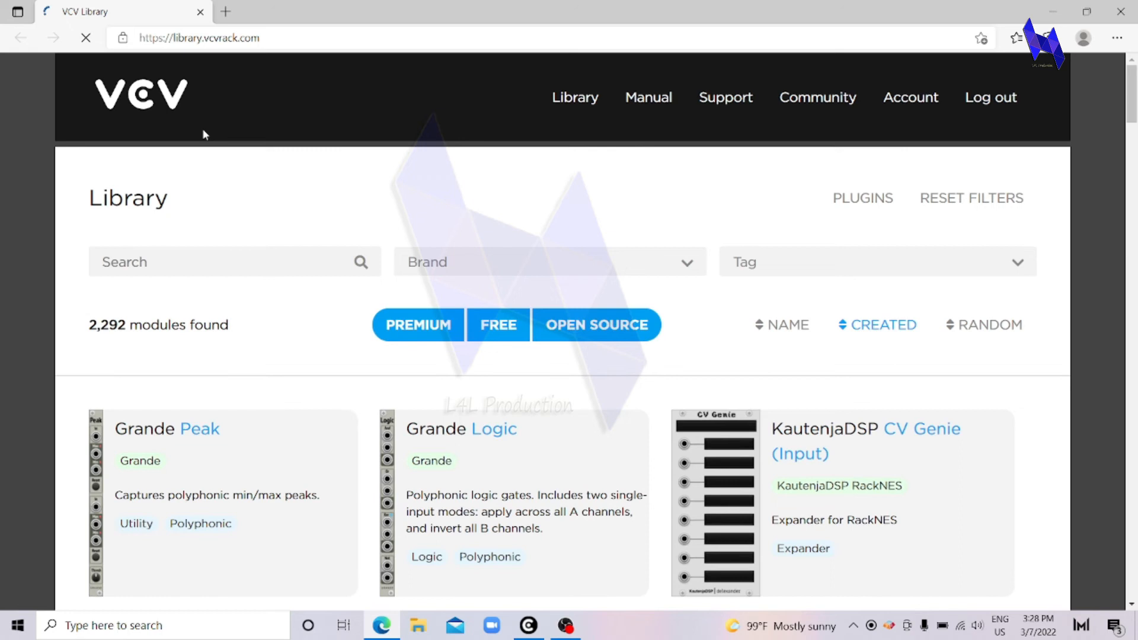
- Filter the VCV Library to premium modules and look through the listing
scroll(482, 297, down, 3)
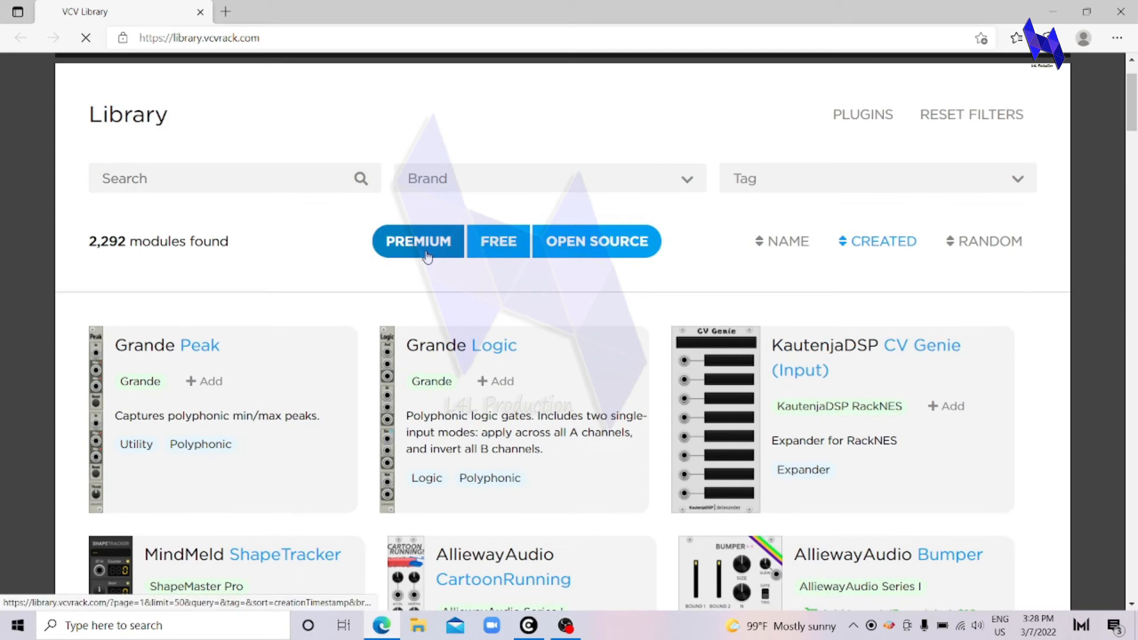
click(427, 256)
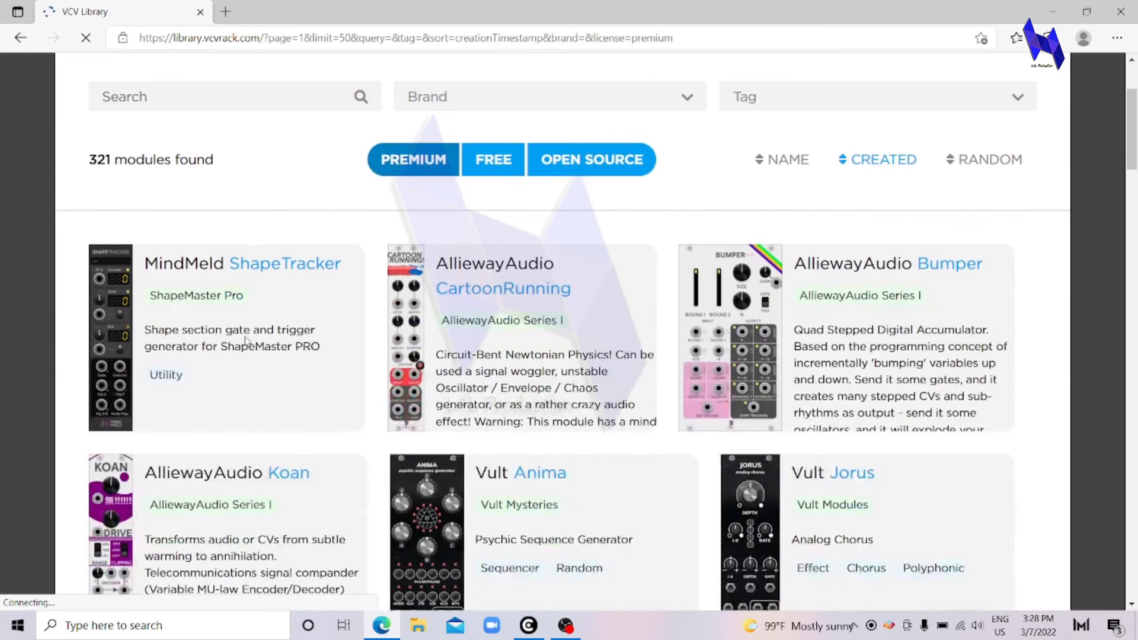
scroll(247, 347, down, 8)
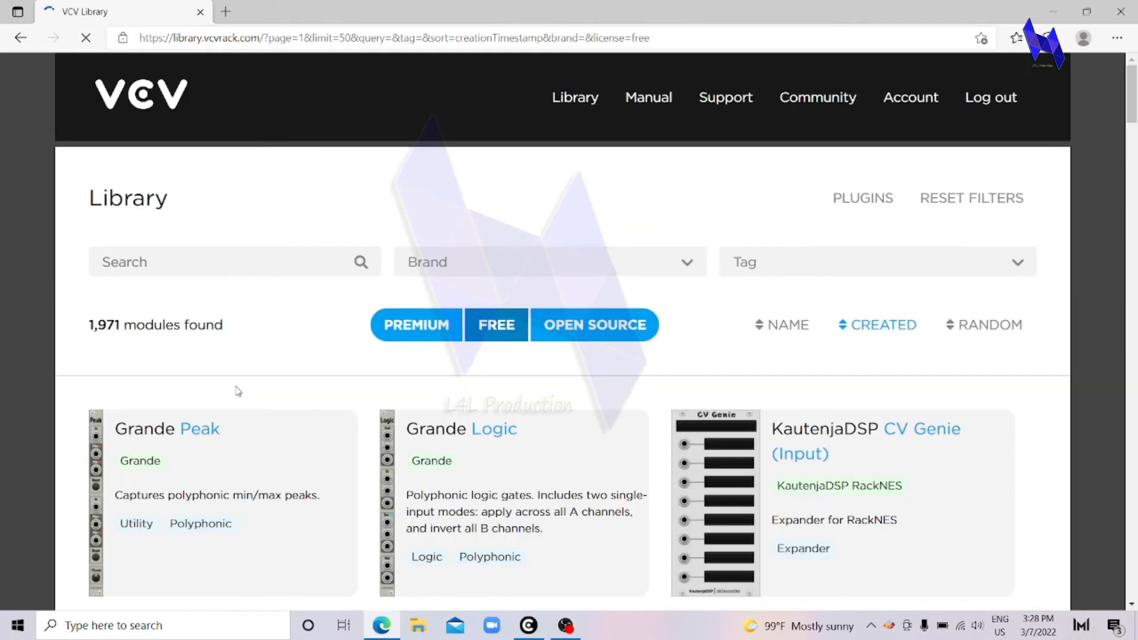
- Filter the VCV Library to free modules and examine the range of modules on offer
scroll(235, 392, down, 5)
scroll(327, 369, down, 7)
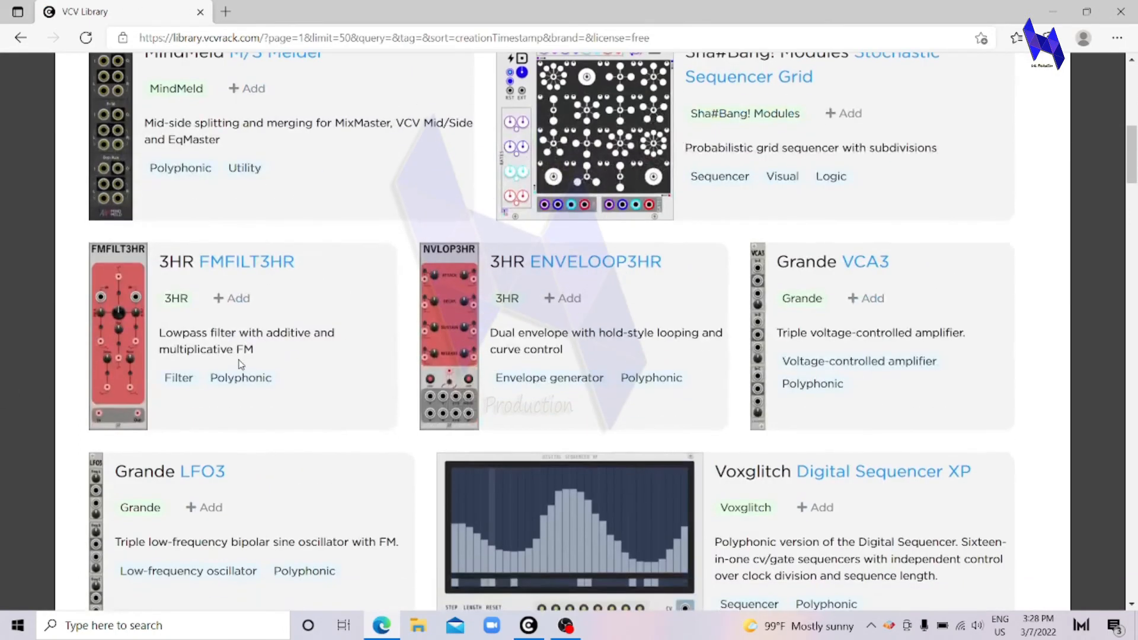
scroll(468, 349, down, 3)
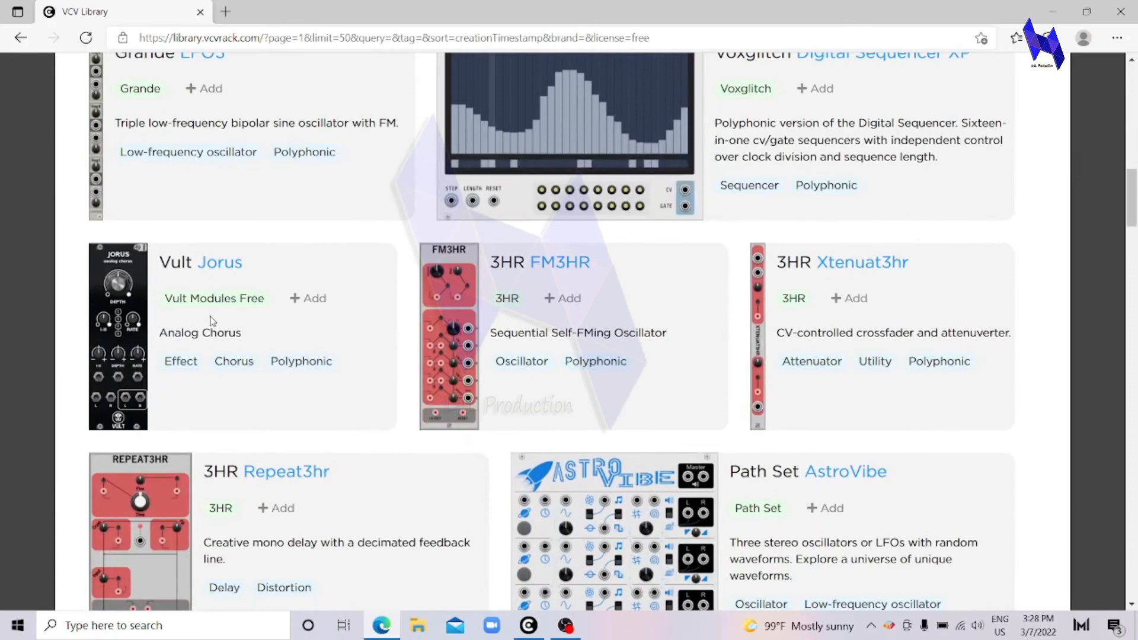
scroll(231, 339, down, 5)
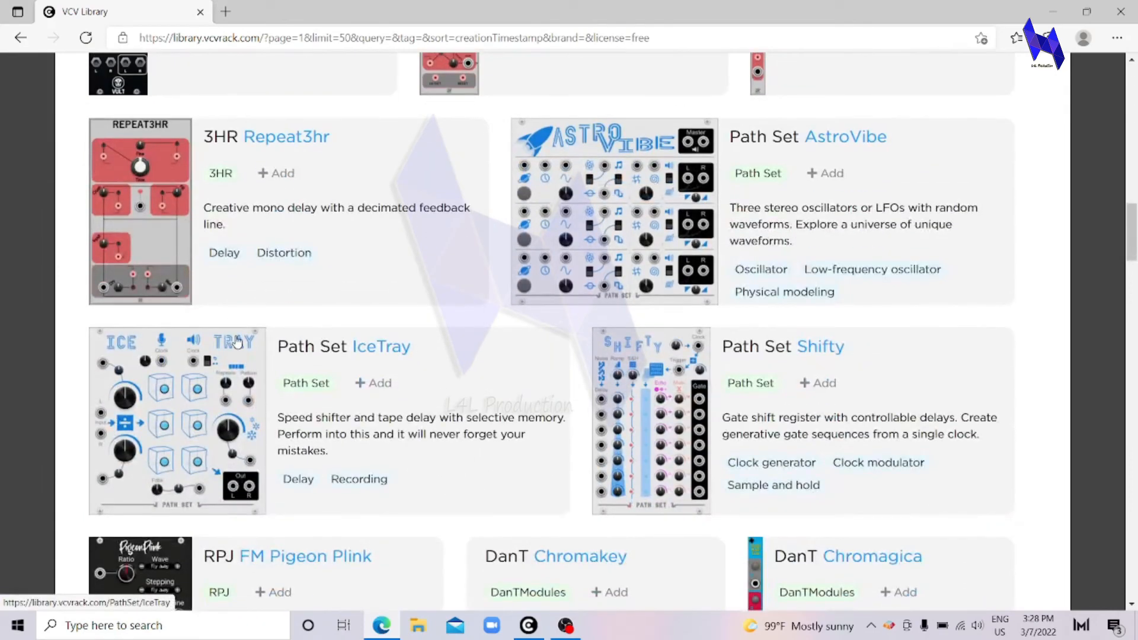
scroll(399, 423, up, 2)
scroll(400, 422, down, 7)
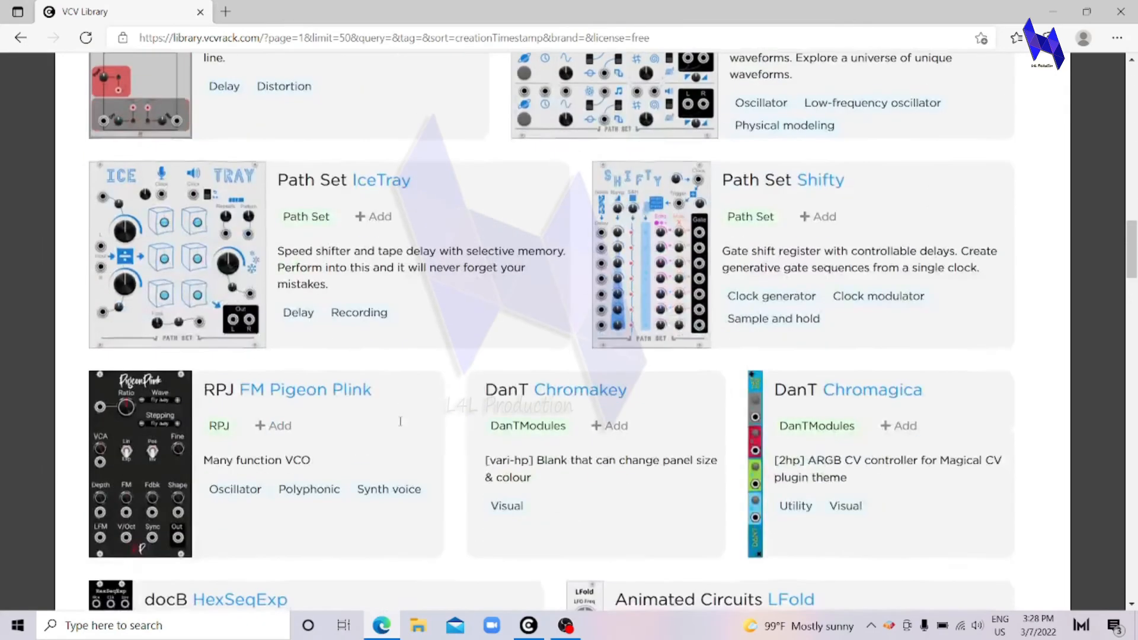
scroll(401, 426, down, 4)
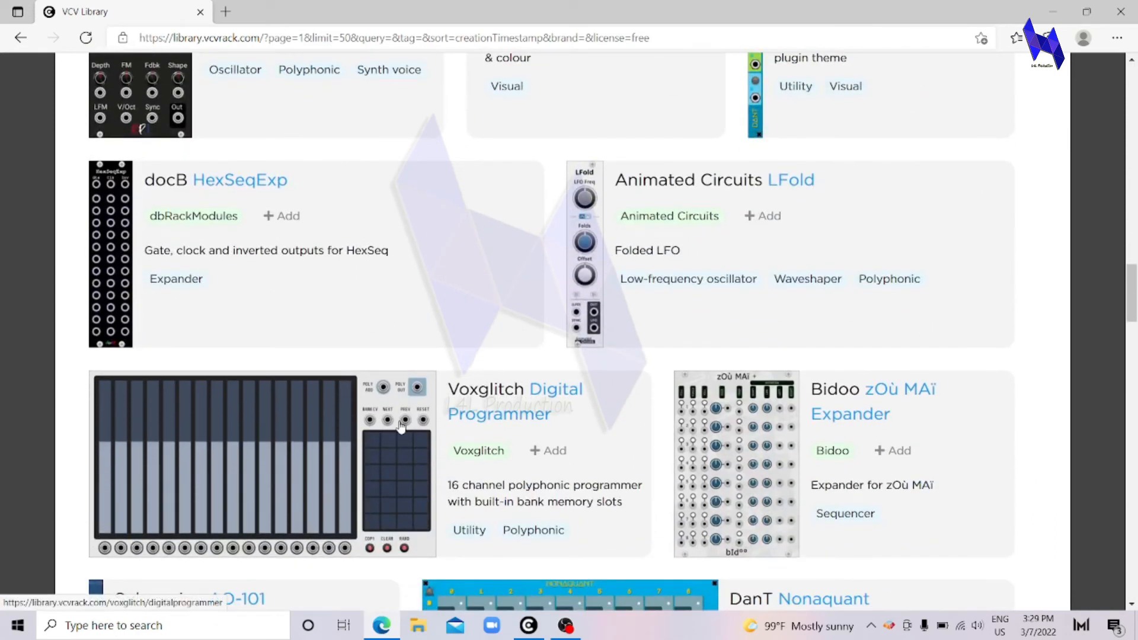
scroll(314, 257, up, 15)
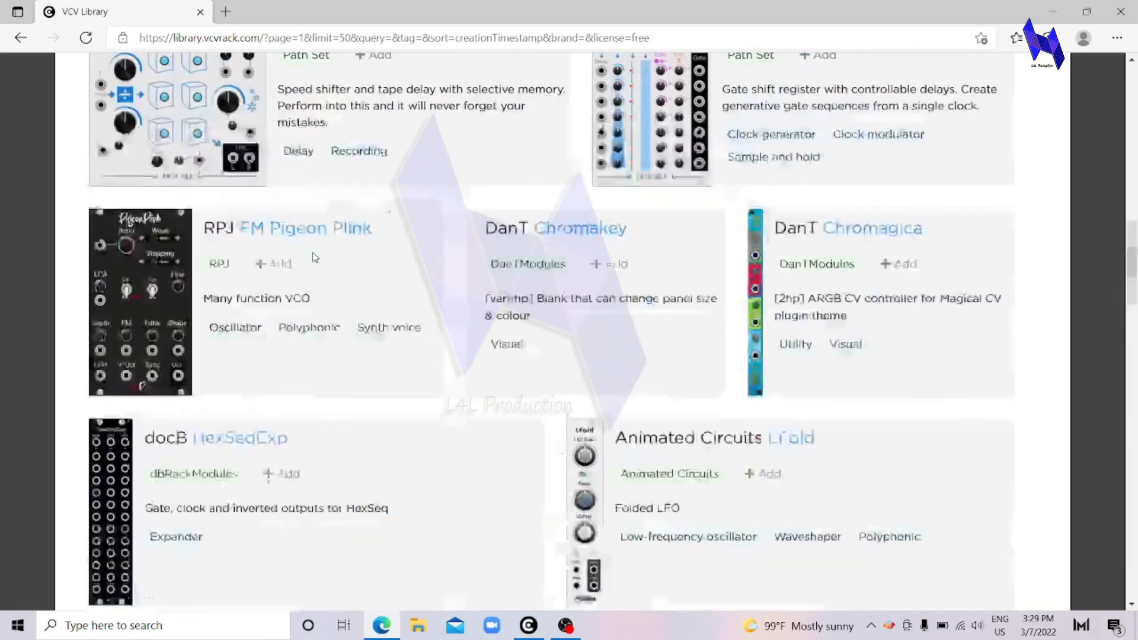
scroll(314, 257, up, 10)
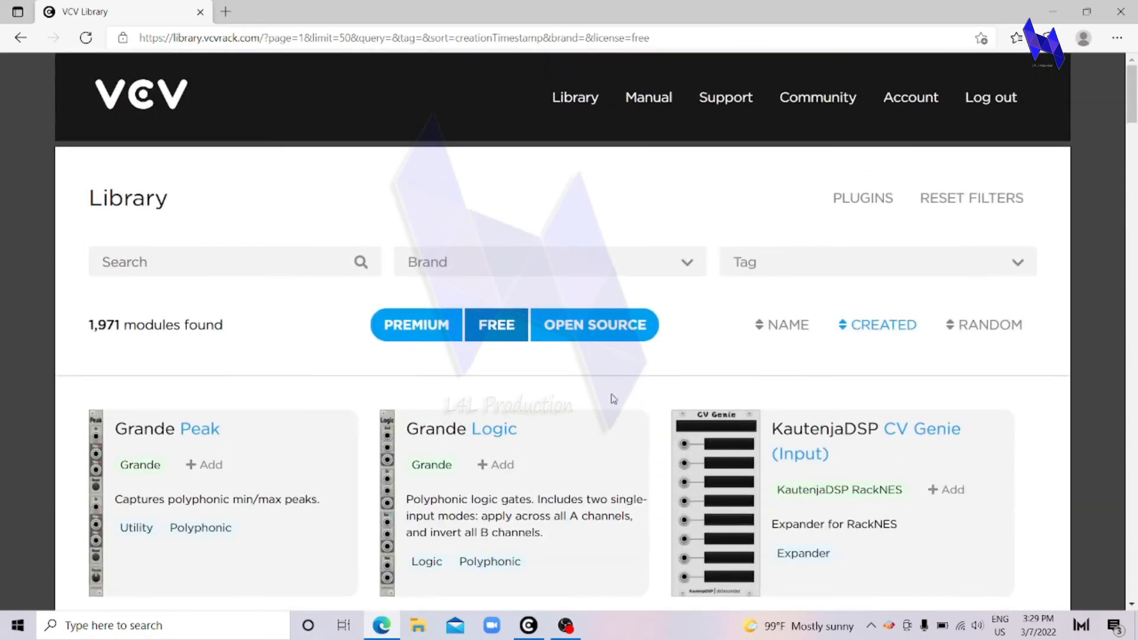
scroll(587, 418, down, 5)
scroll(524, 423, up, 1)
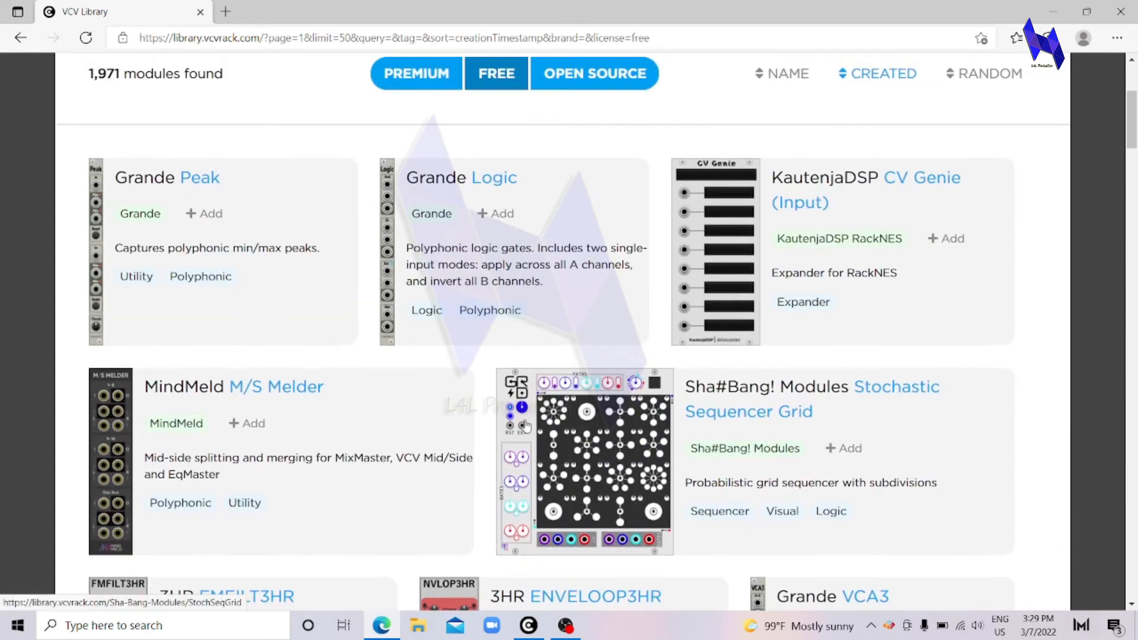
scroll(333, 400, up, 1)
scroll(333, 399, down, 15)
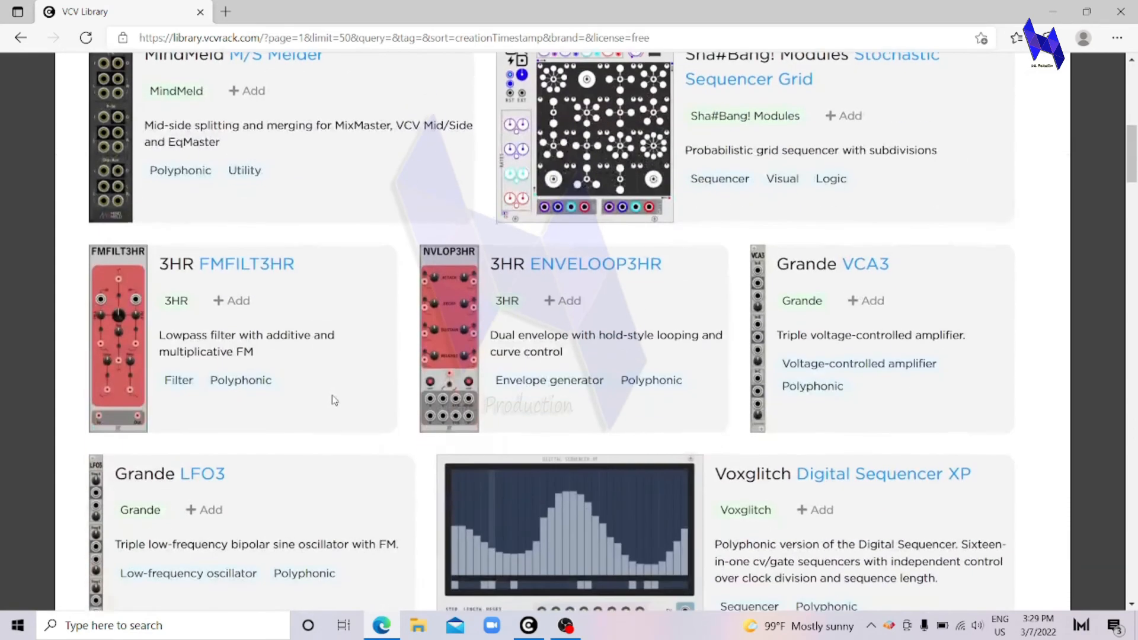
scroll(389, 389, down, 5)
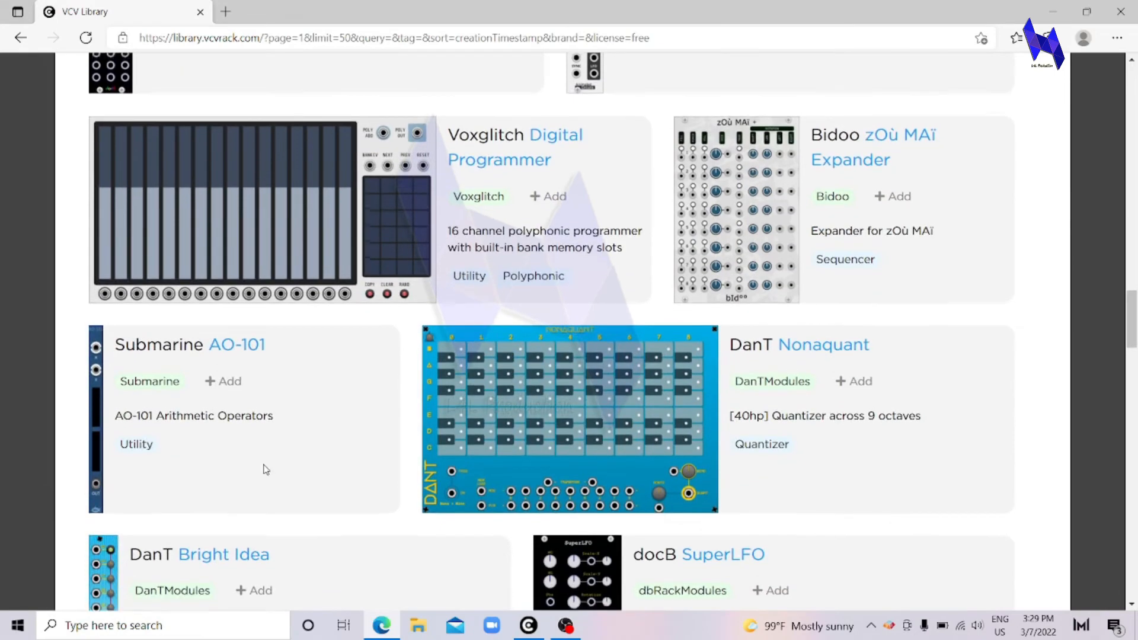
scroll(264, 469, up, 20)
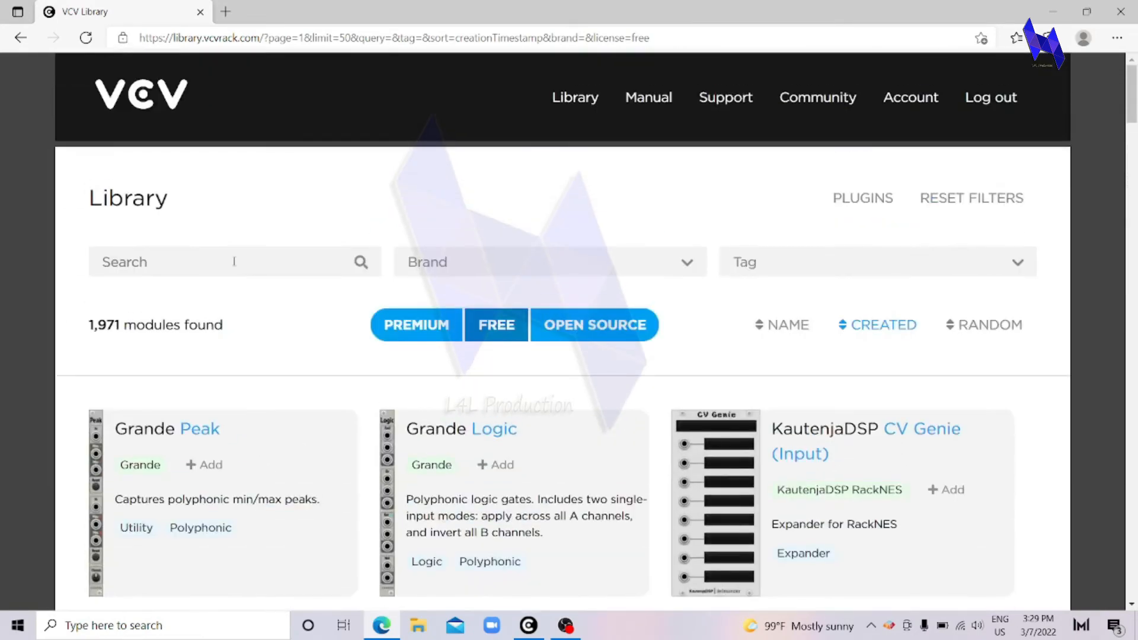
- Search the free modules in the VCV Library for "vco"
click(234, 261)
text(v)
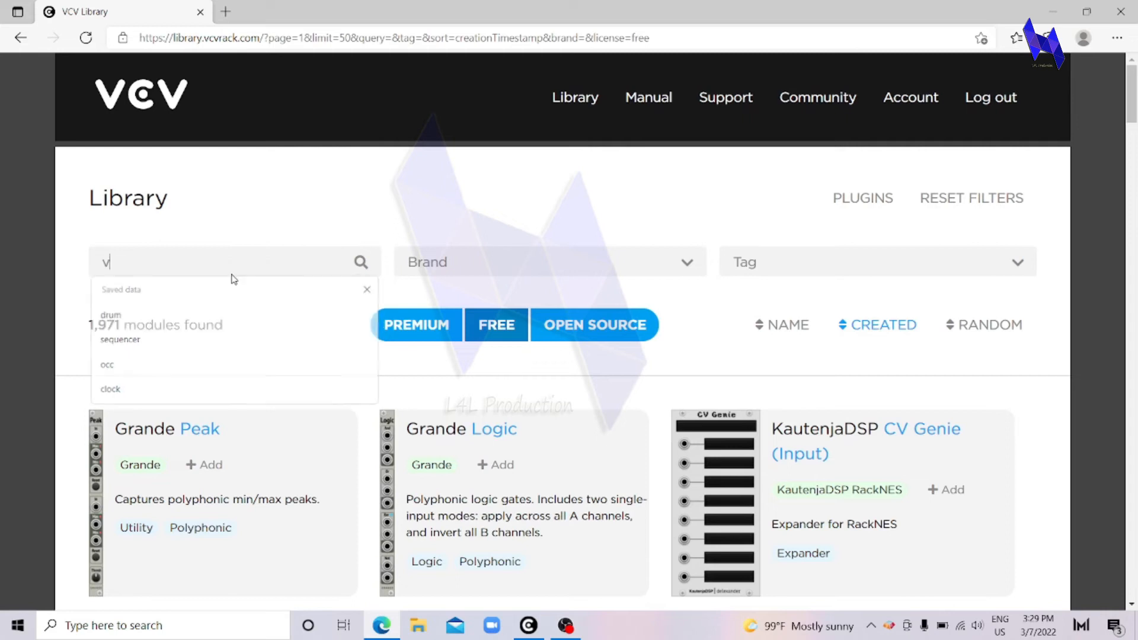
text(oco)
key(Return)
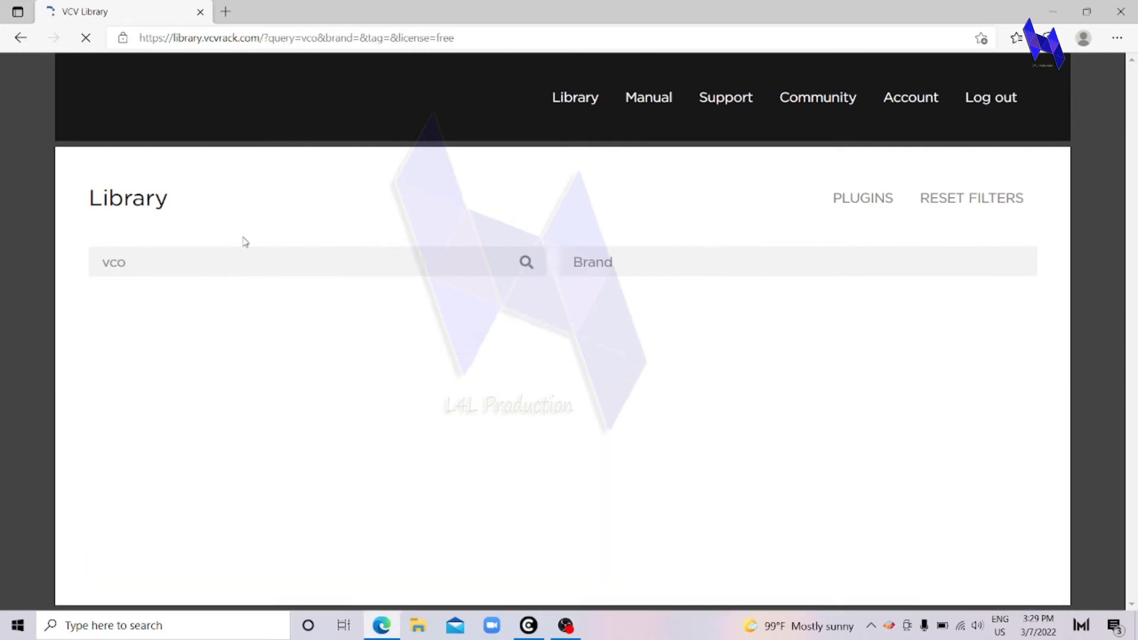
- Add the Bogaudio VCO and Befaco Even VCO modules from the search results to the library account
scroll(255, 290, down, 1)
scroll(258, 293, down, 2)
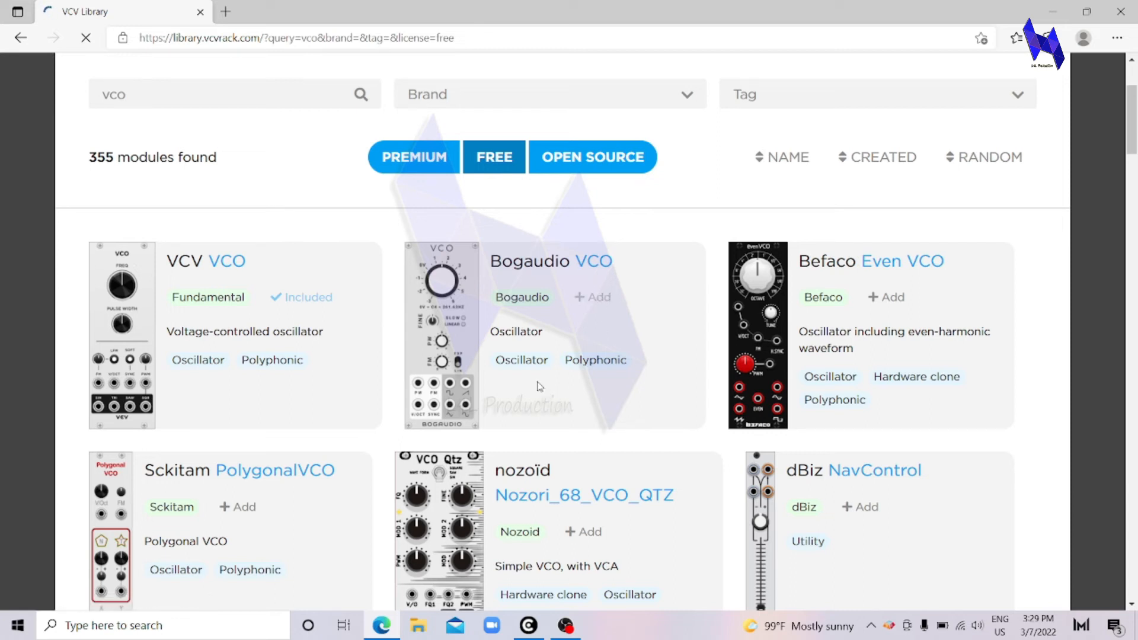
click(882, 301)
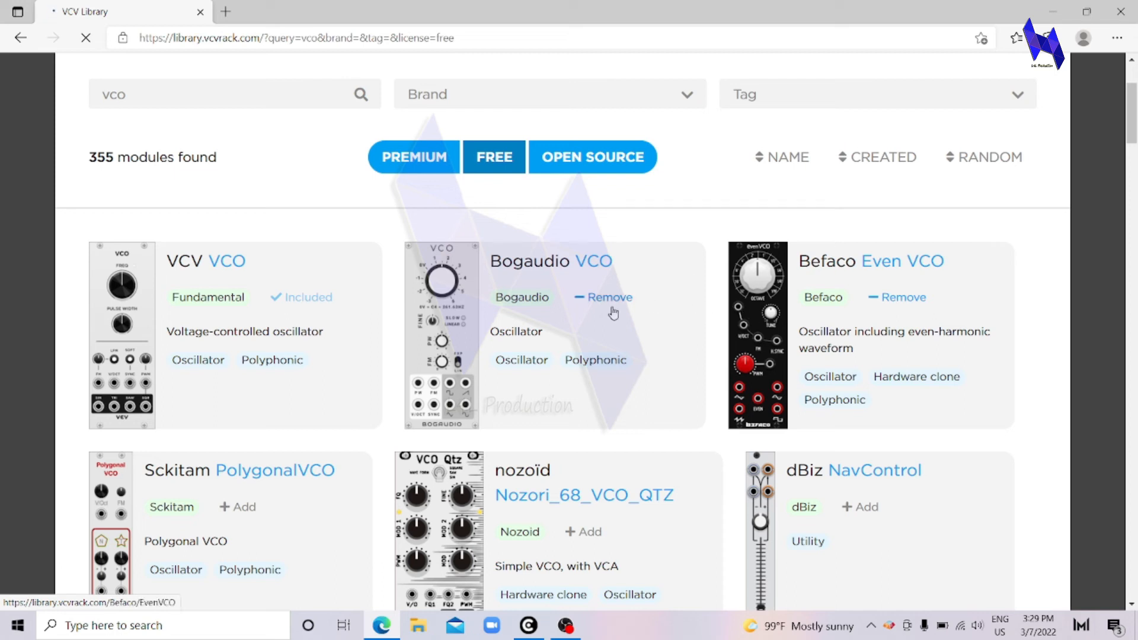
scroll(617, 313, down, 1)
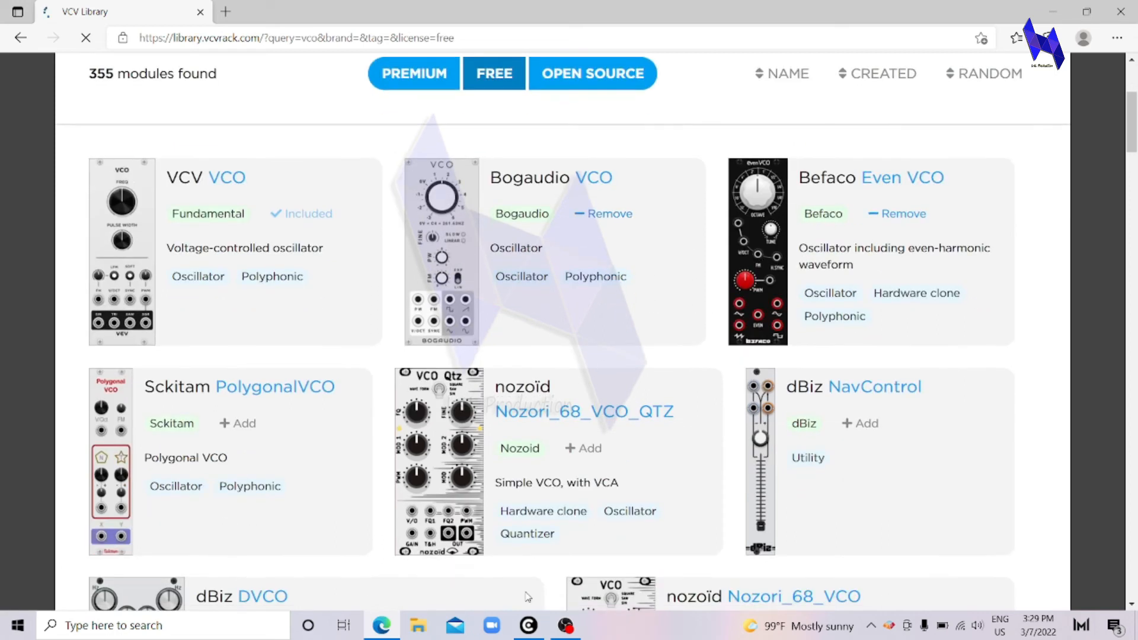
- Switch to VCV Rack and check its library for pending Befaco and Bogaudio plugin updates
click(537, 632)
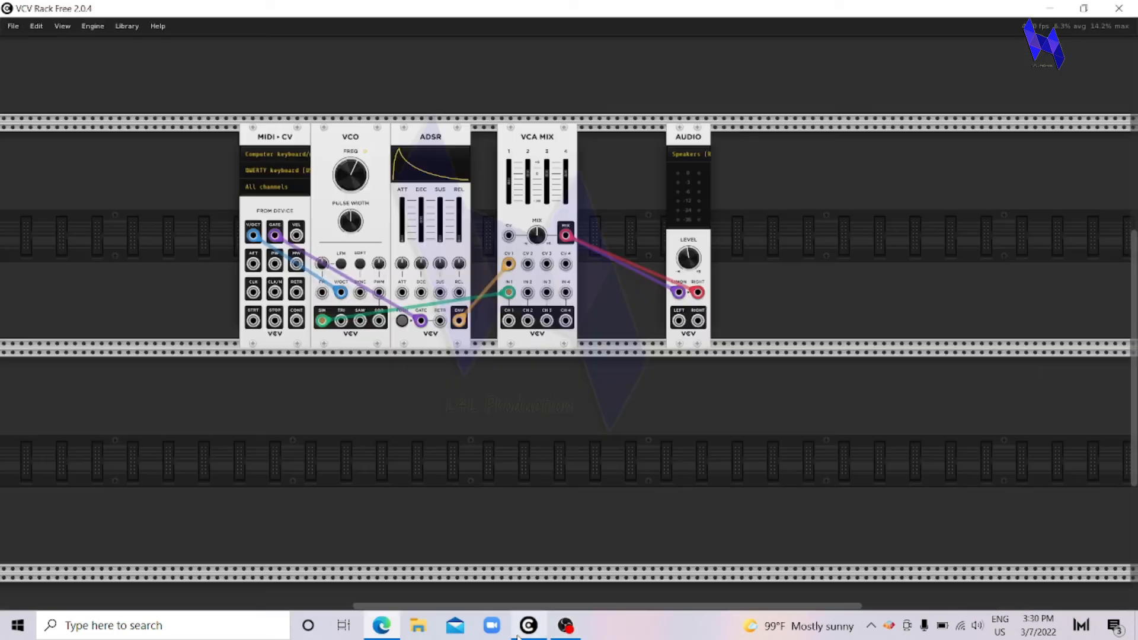
right_click(132, 279)
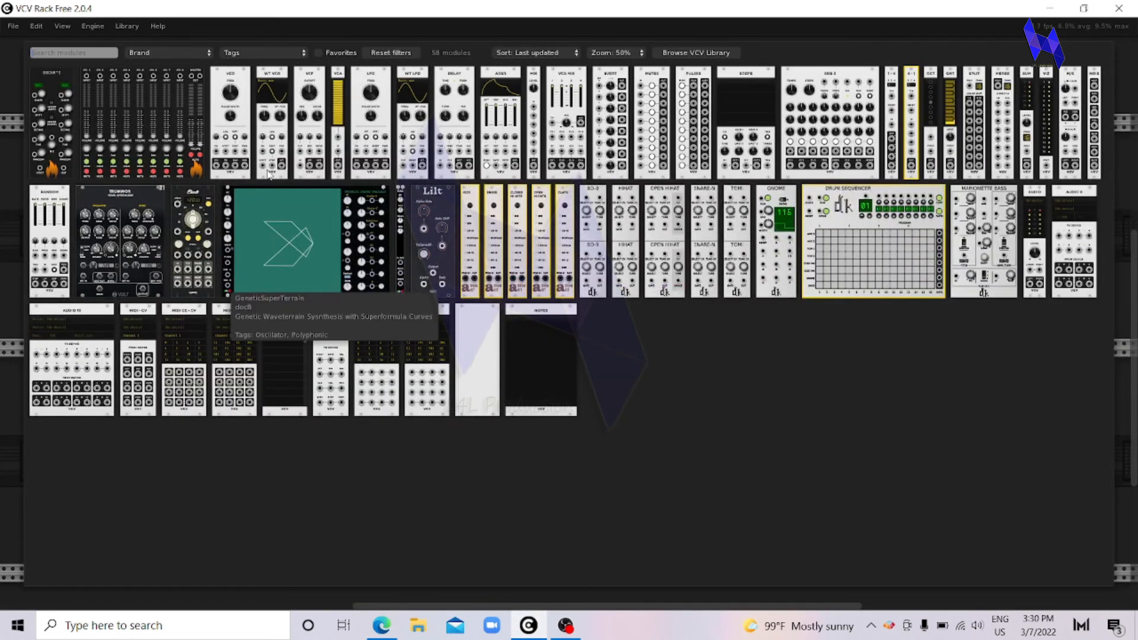
key(Escape)
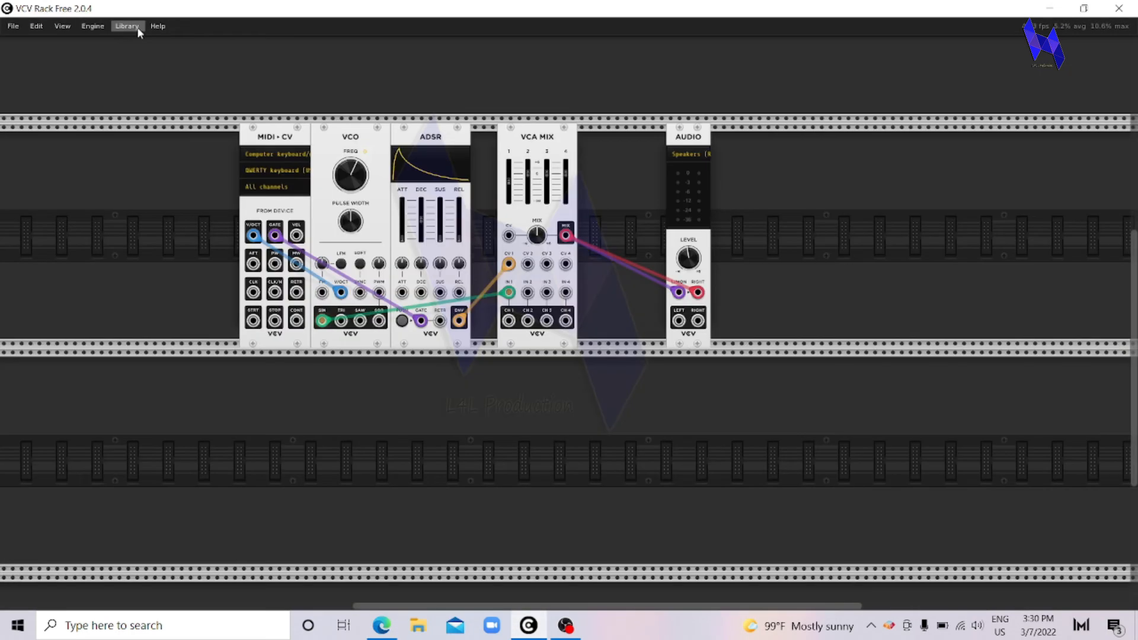
click(138, 28)
click(126, 28)
click(124, 30)
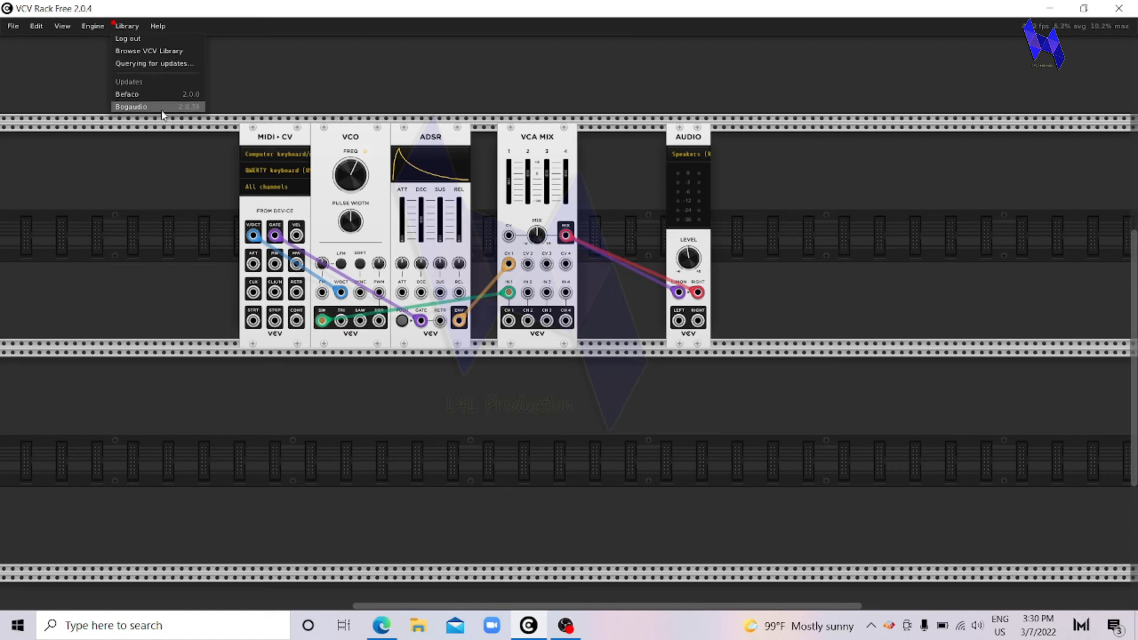
mouse_move(142, 98)
- Review the added Bogaudio and Befaco VCO entries on the VCV Library page, and return to VCV Rack
click(534, 633)
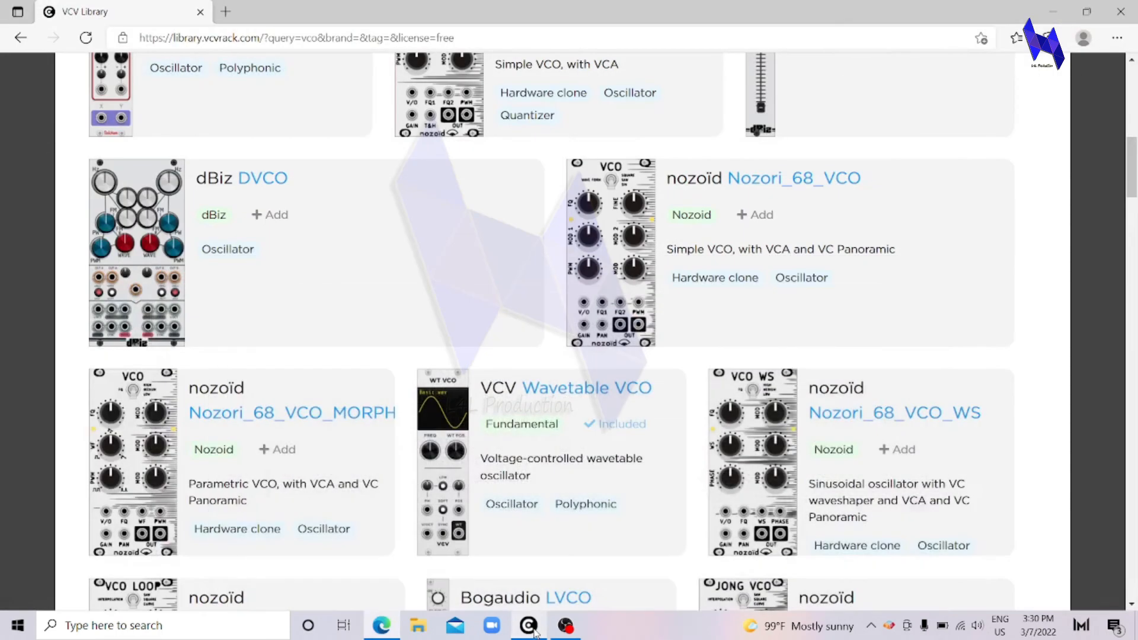
scroll(501, 459, up, 8)
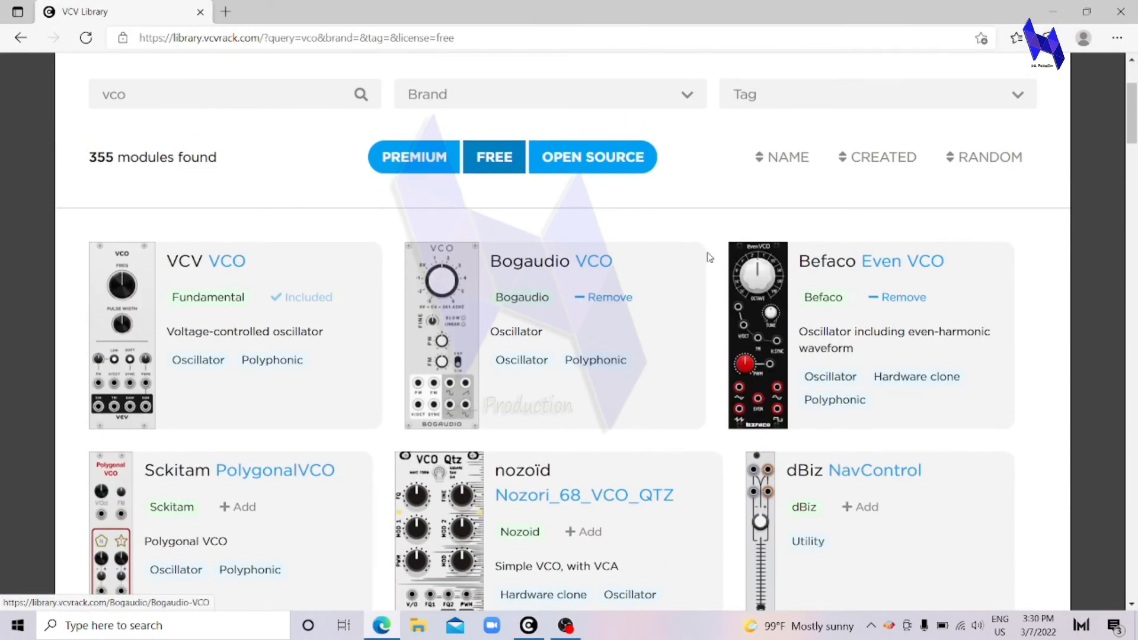
click(536, 630)
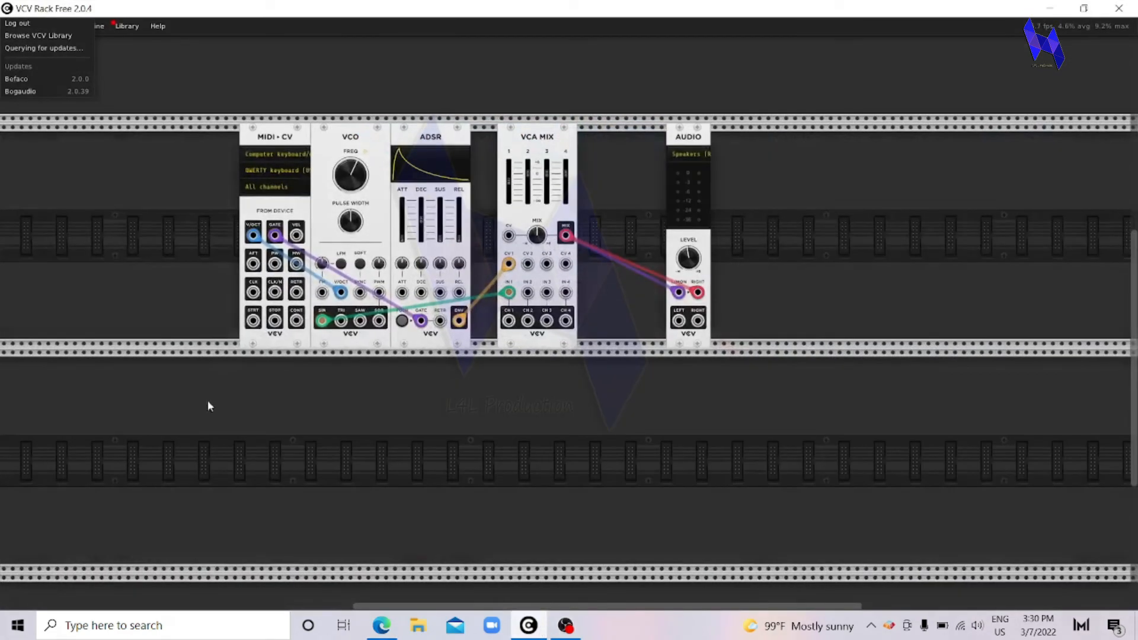
- Update all pending library plugins to download Befaco and Bogaudio
click(127, 26)
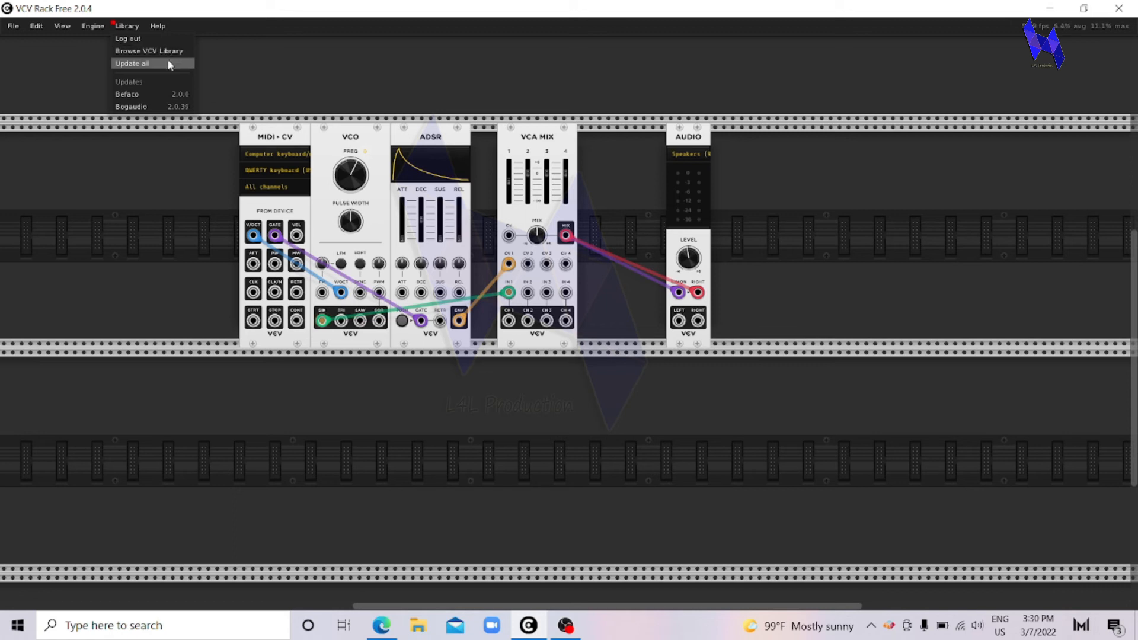
click(168, 63)
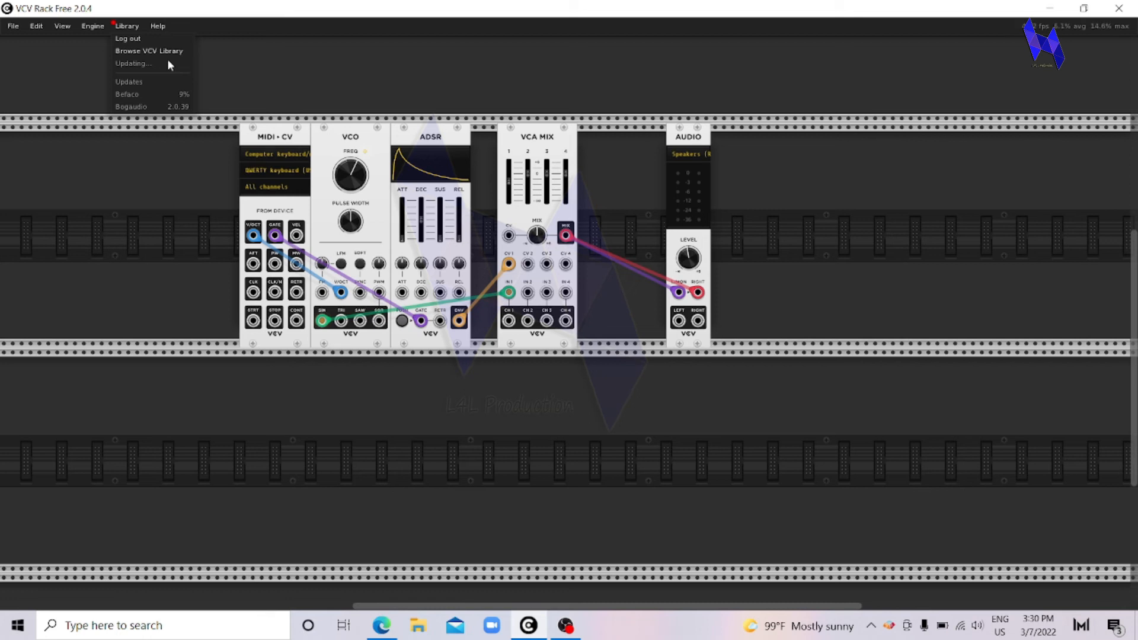
mouse_move(184, 95)
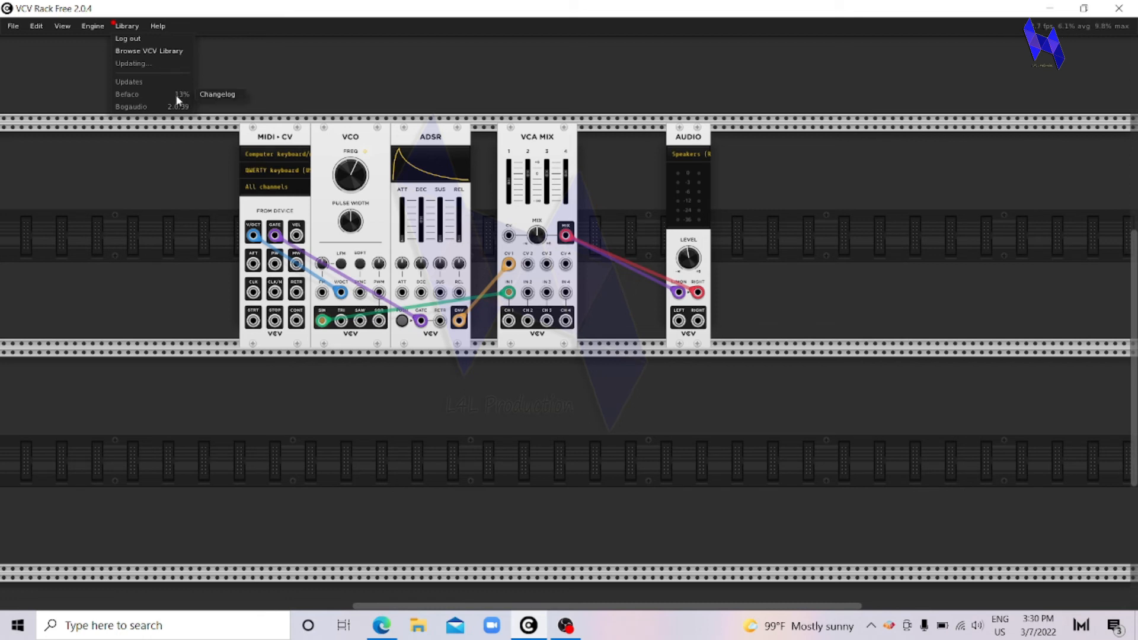